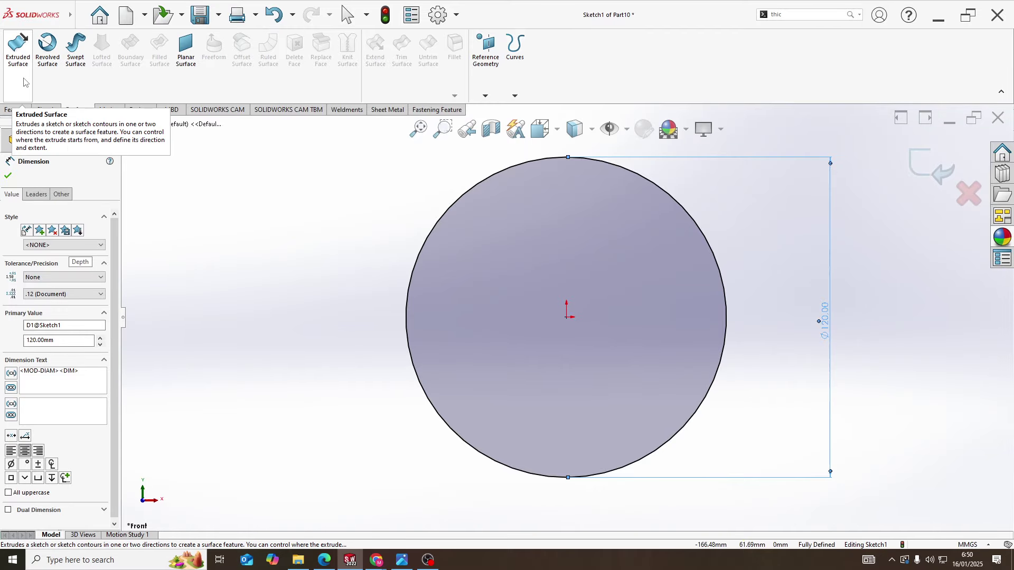
- Extrude the 120 mm circle as a mid-plane surface with a depth of 400 mm
click(23, 82)
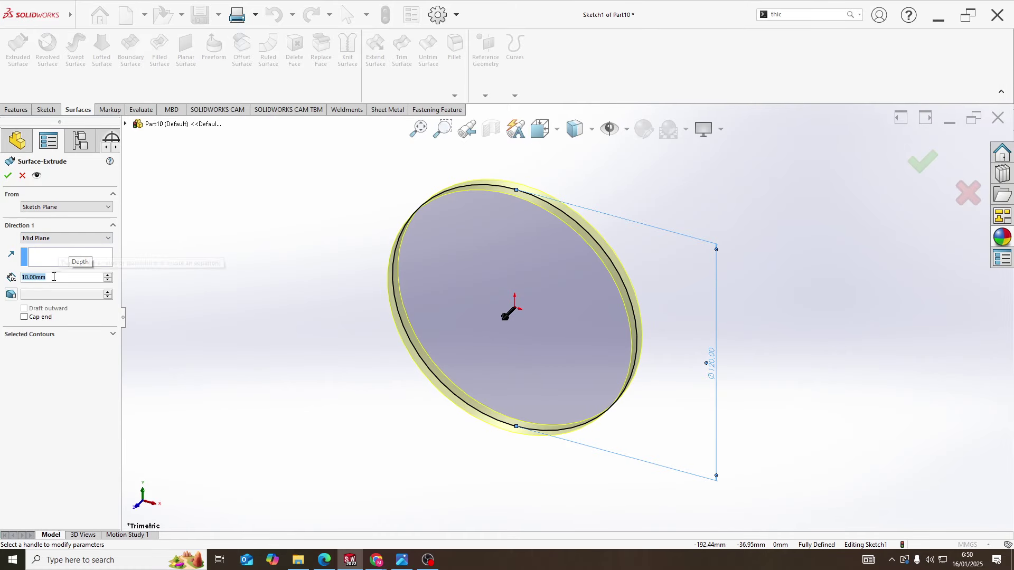
text(4)
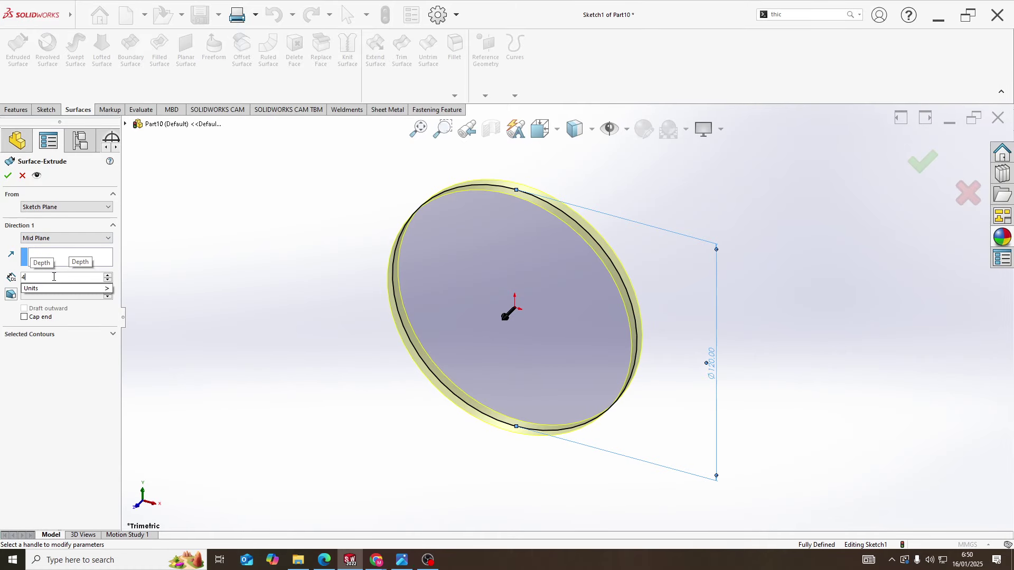
text(00)
key(Return)
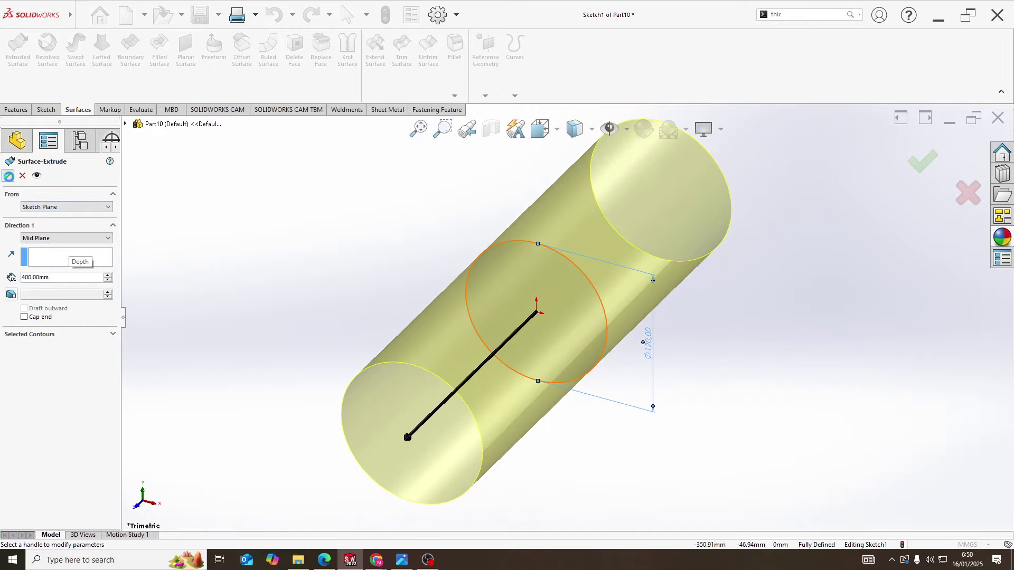
key(Return)
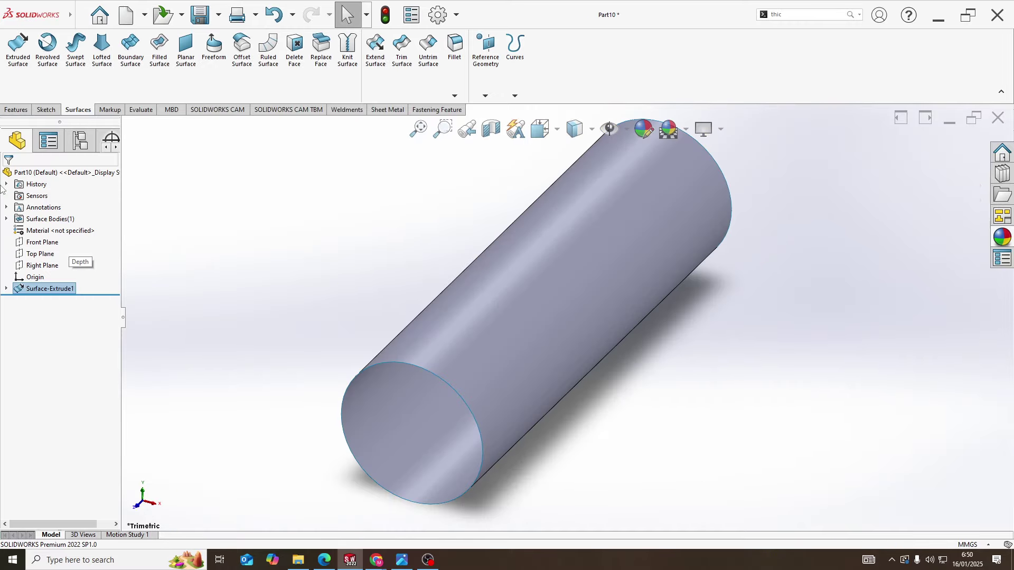
- Start a sketch on the Right Plane and draw a circle of about 121 mm diameter centred on the origin
right_click(41, 268)
click(49, 246)
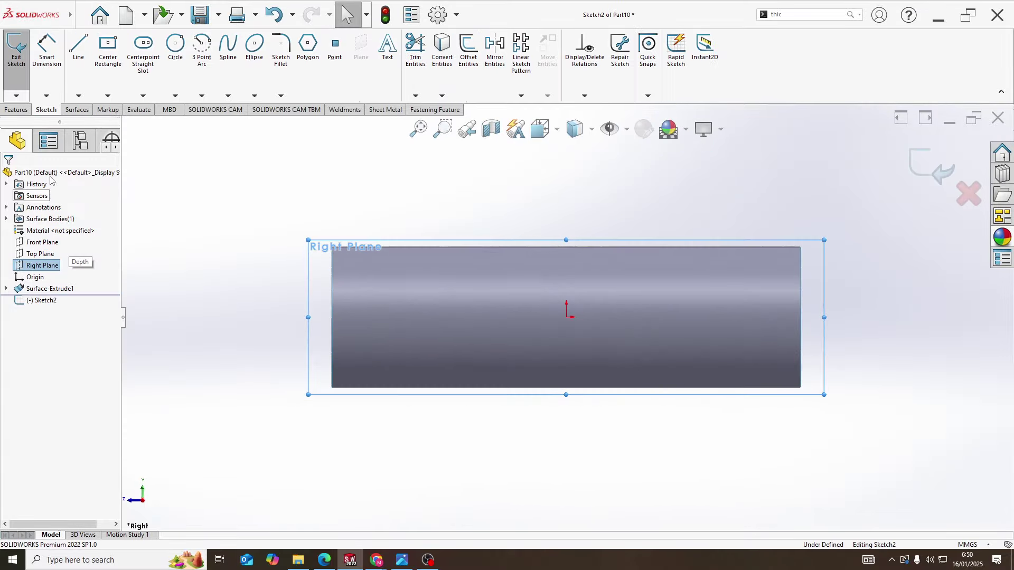
click(175, 45)
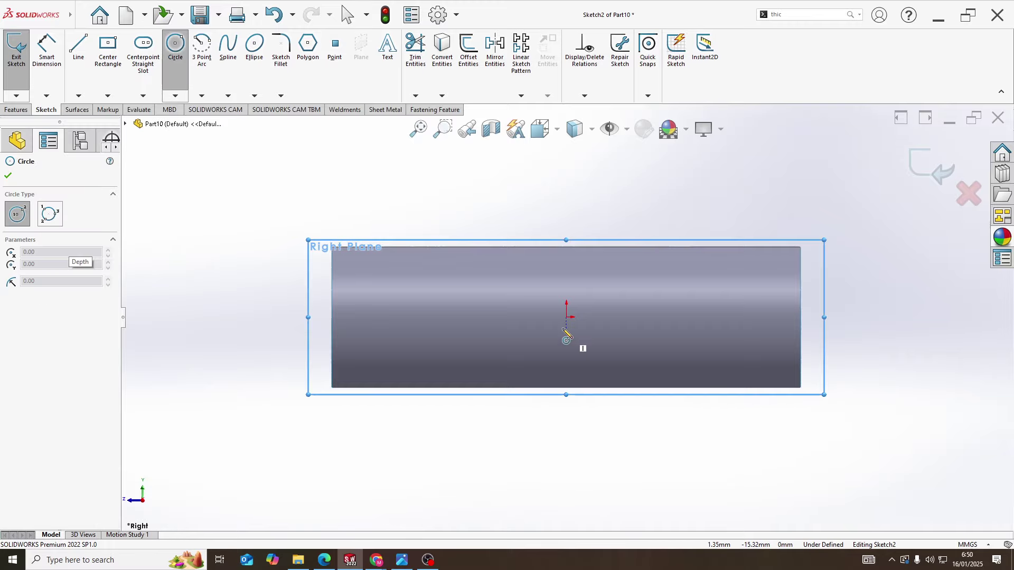
click(567, 317)
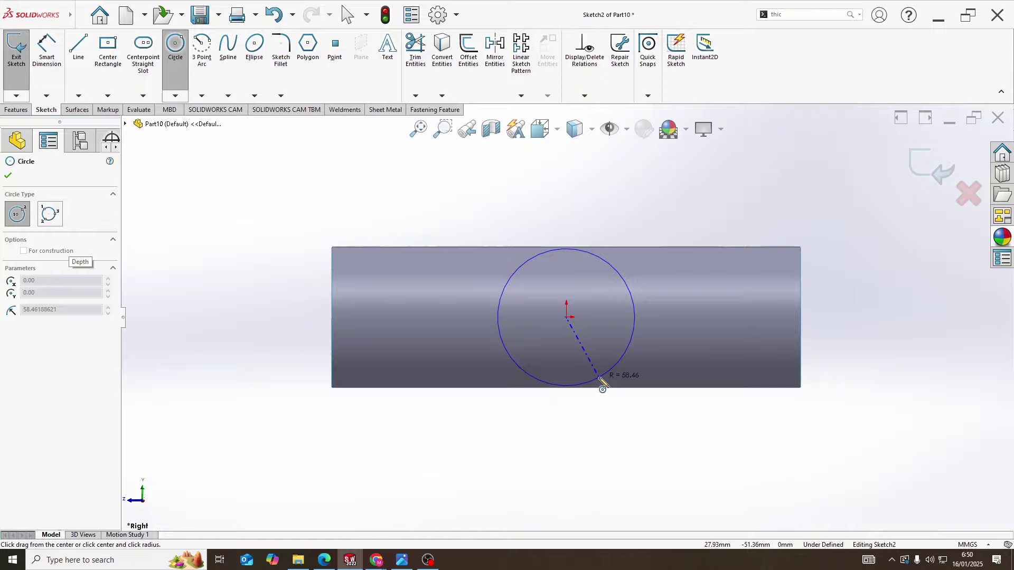
click(602, 386)
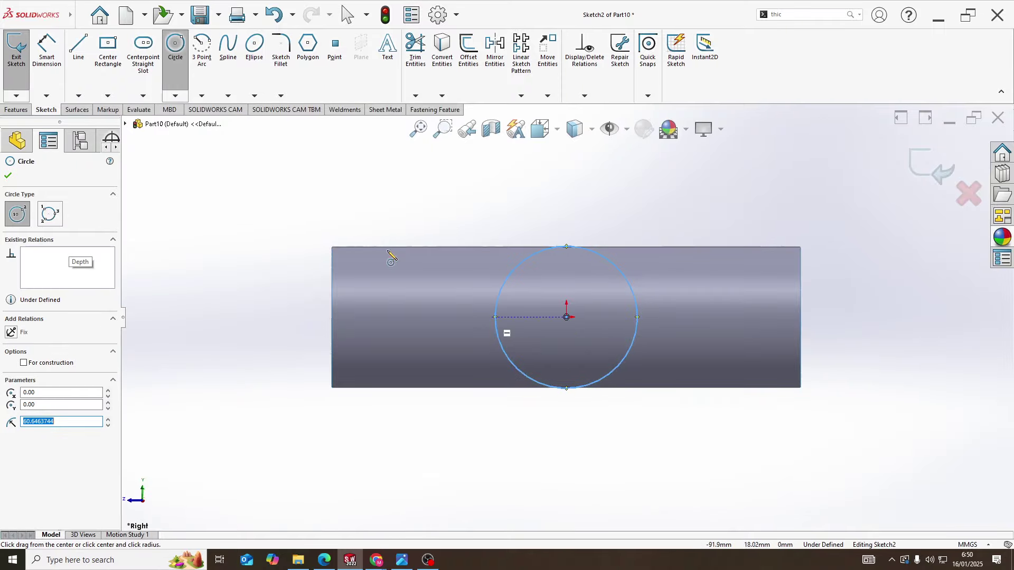
- Dimension the circle's diameter to 120 mm
click(47, 47)
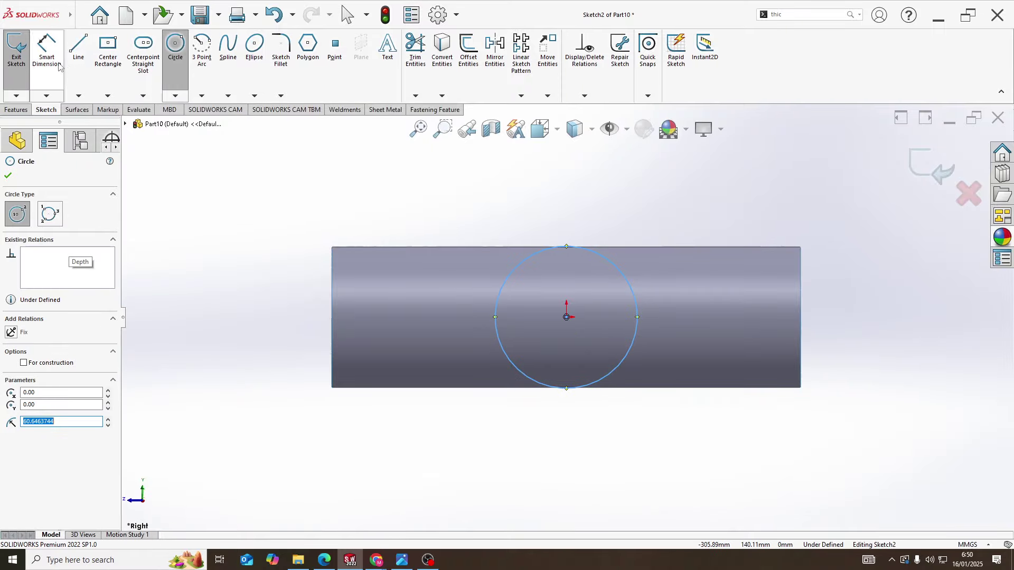
click(636, 344)
click(605, 187)
text(1)
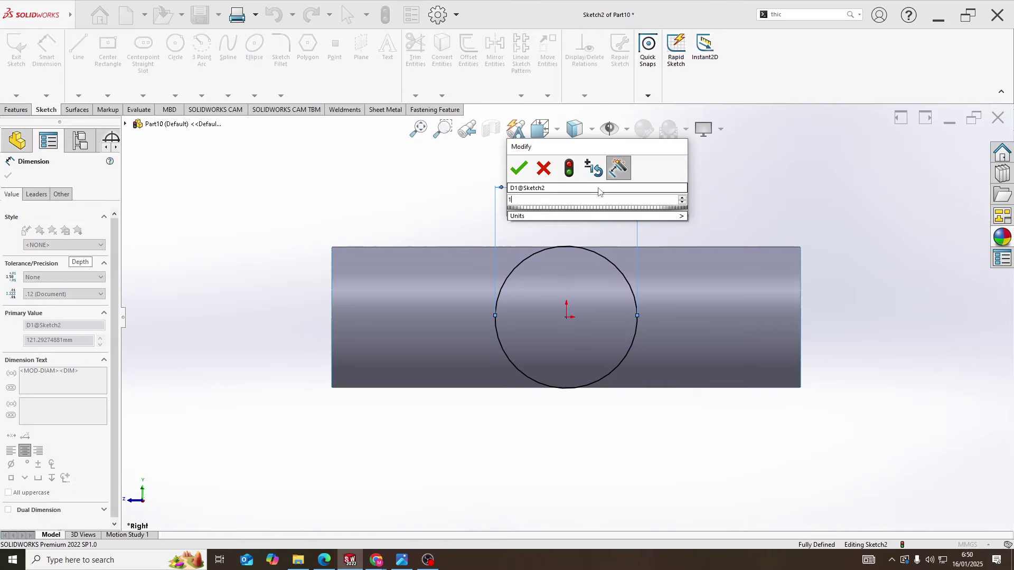
text(20)
key(Return)
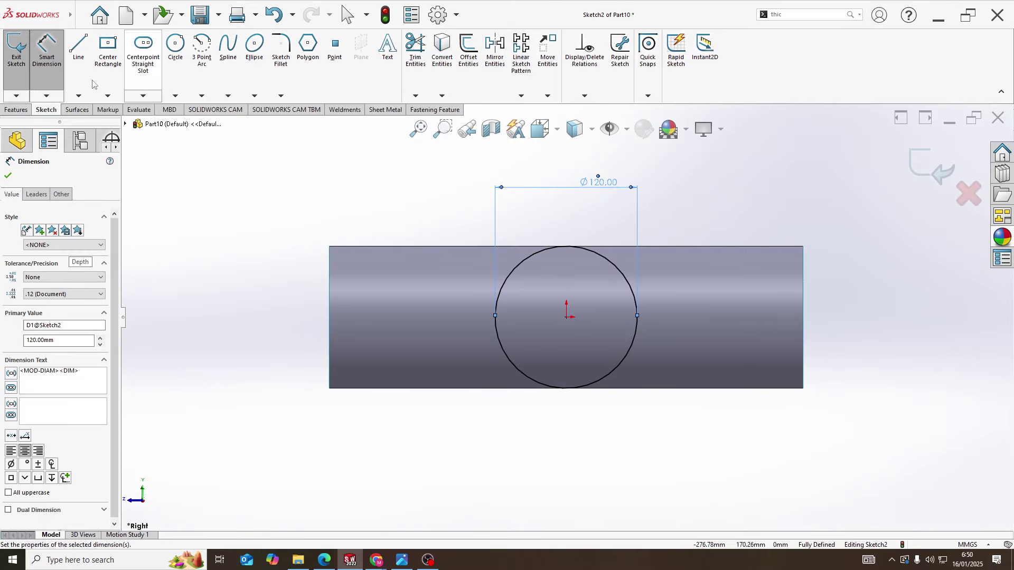
- Extrude the Right Plane circle as a mid-plane surface 400 mm deep, crossing the first cylinder
click(16, 109)
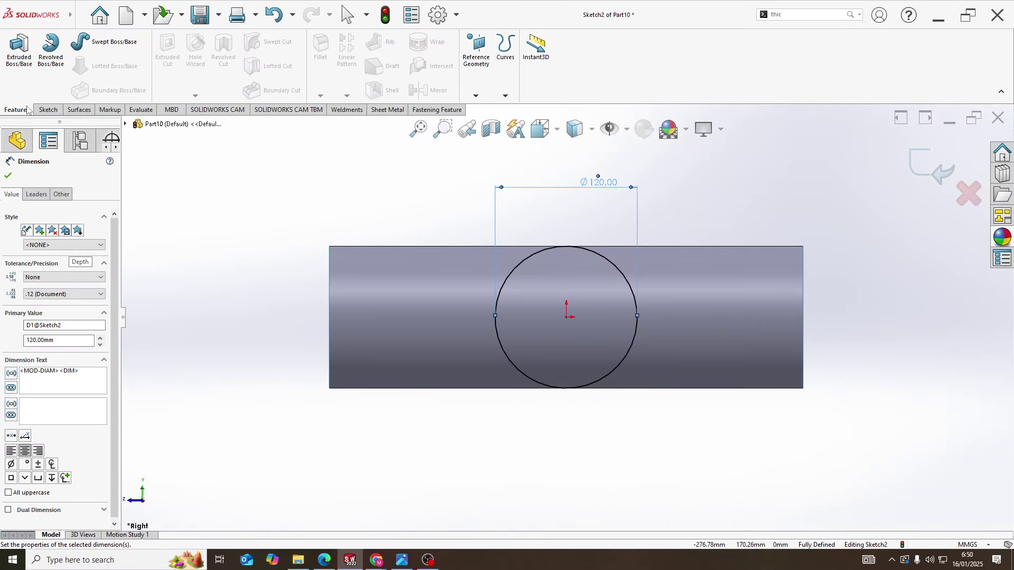
click(79, 109)
click(17, 50)
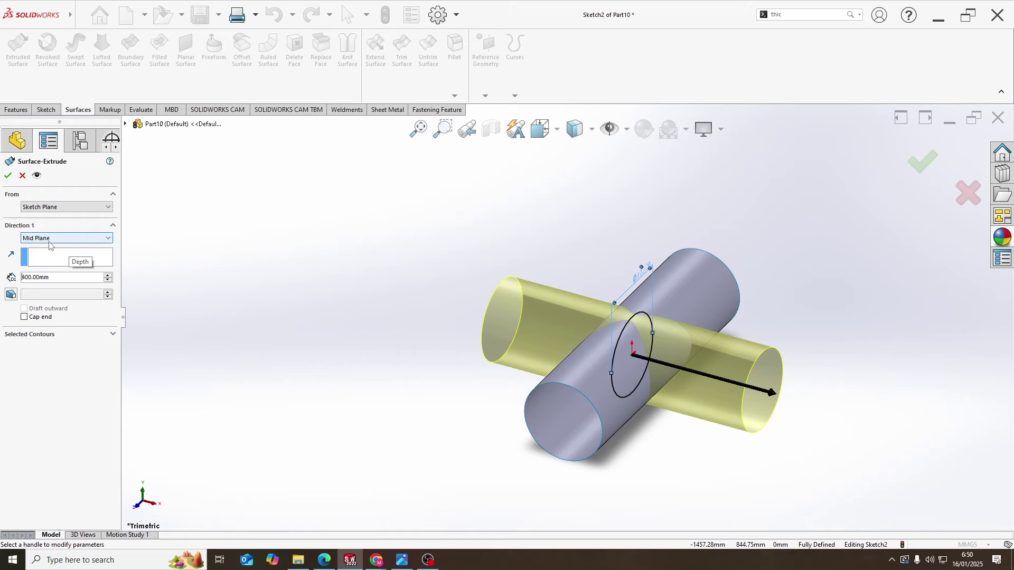
click(8, 175)
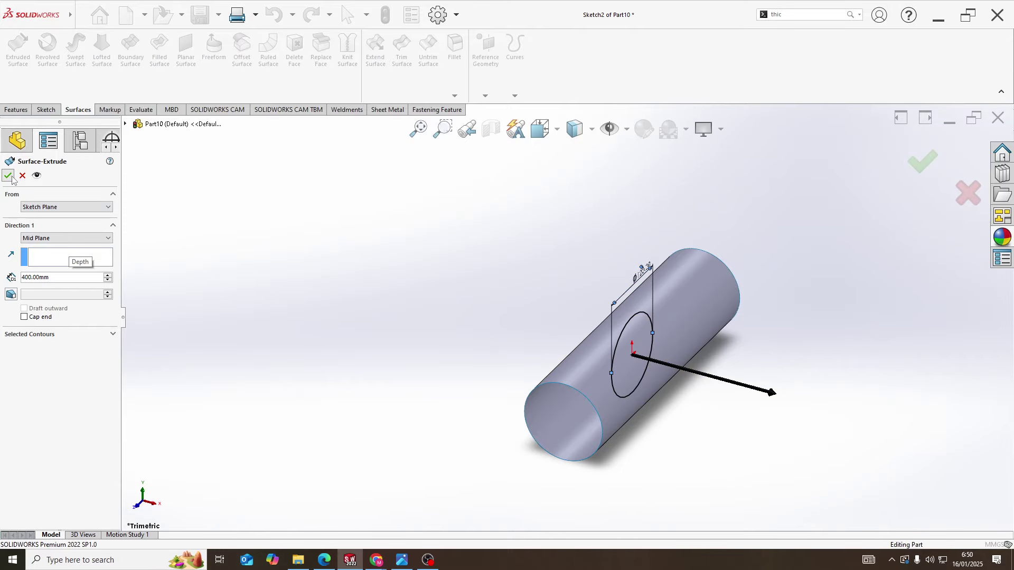
- On the Top Plane, sketch two origin-centred rectangles, one horizontal about 216 by 59 mm and one vertical about 52 by 190 mm
middle_drag(580, 407, 708, 285)
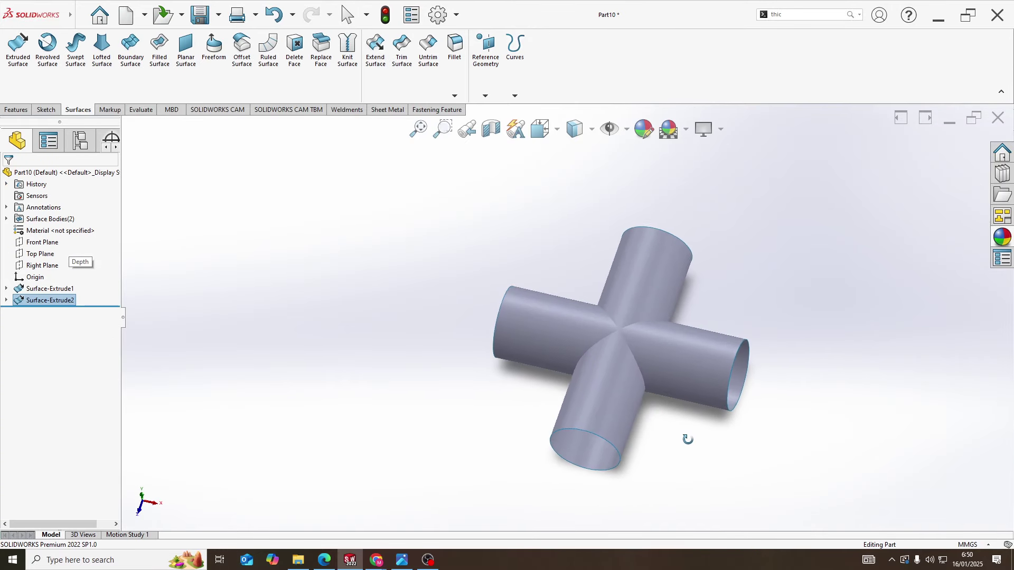
right_click(30, 257)
click(45, 235)
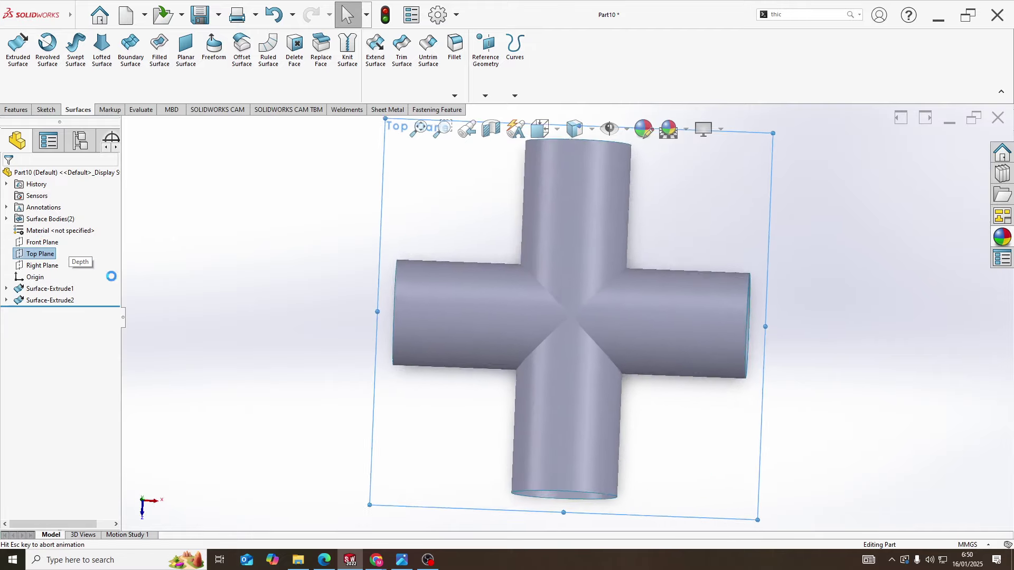
click(107, 50)
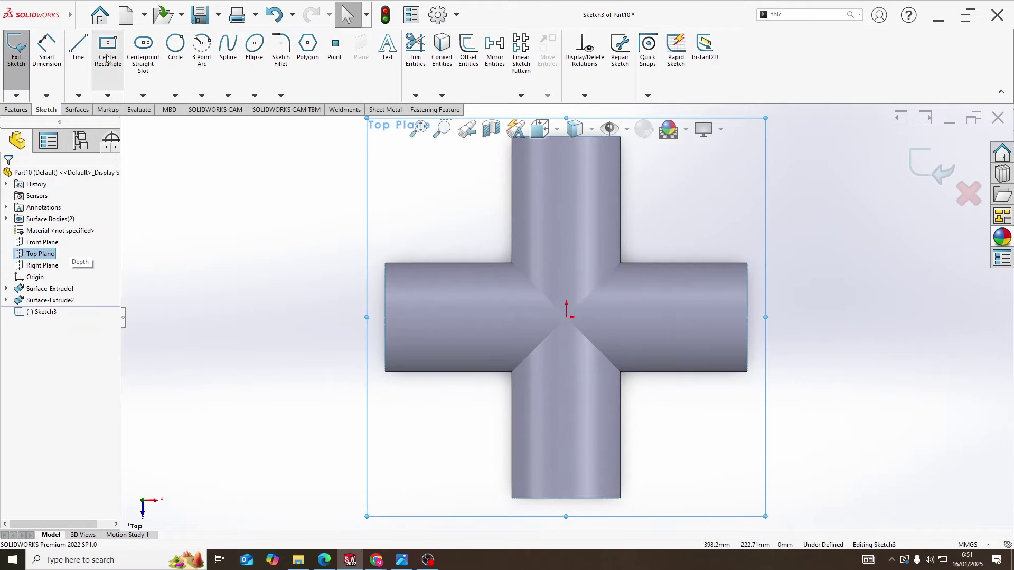
click(566, 316)
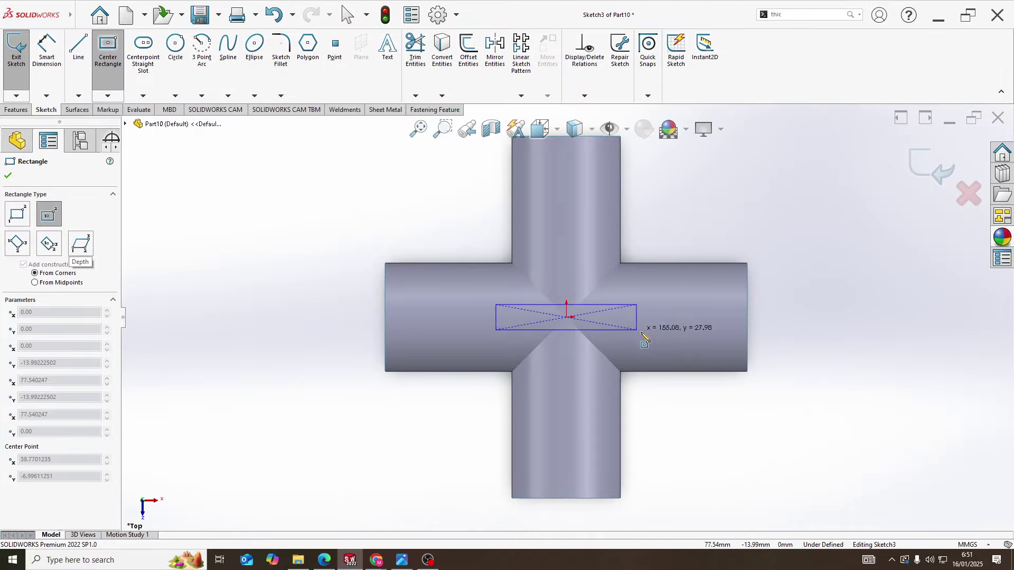
click(664, 344)
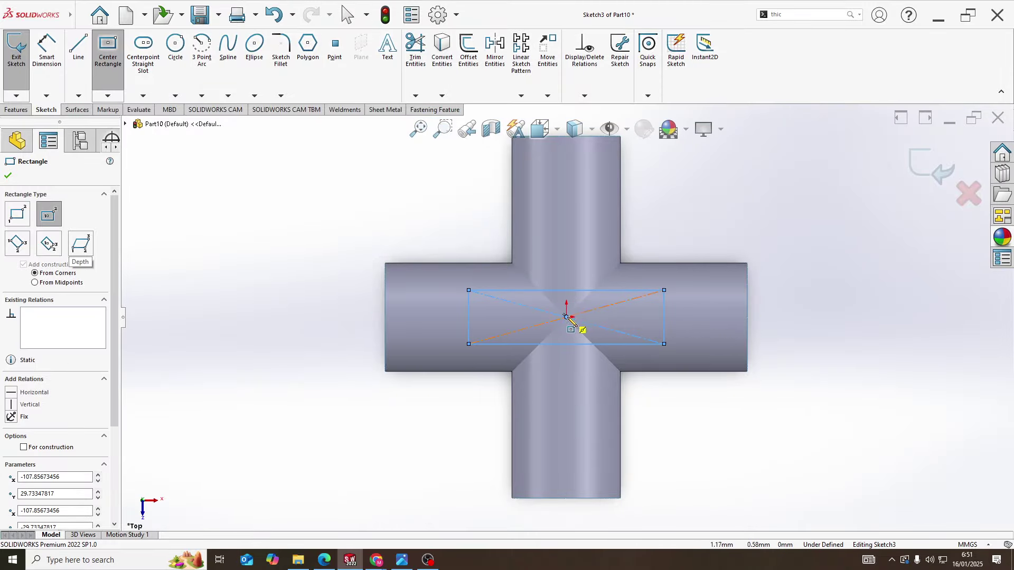
click(567, 317)
click(589, 403)
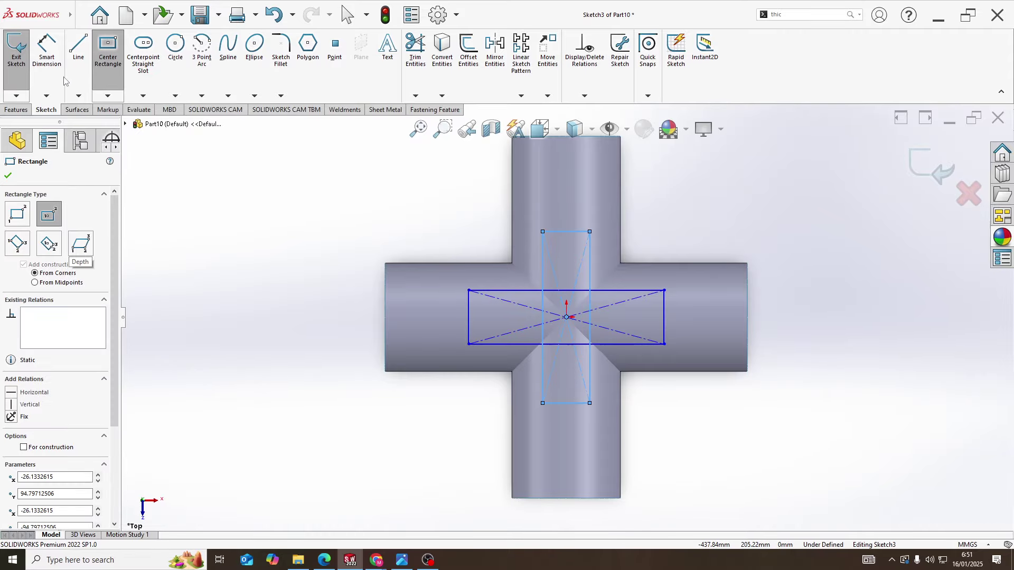
- Dimension the horizontal rectangle to 180 mm long and 60 mm high
click(47, 53)
click(629, 344)
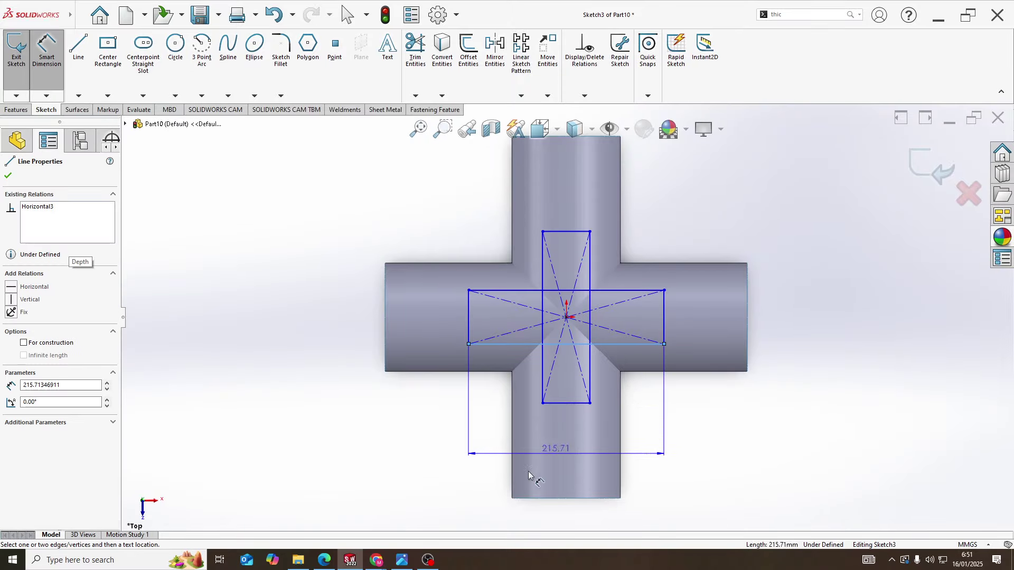
click(550, 462)
text(1)
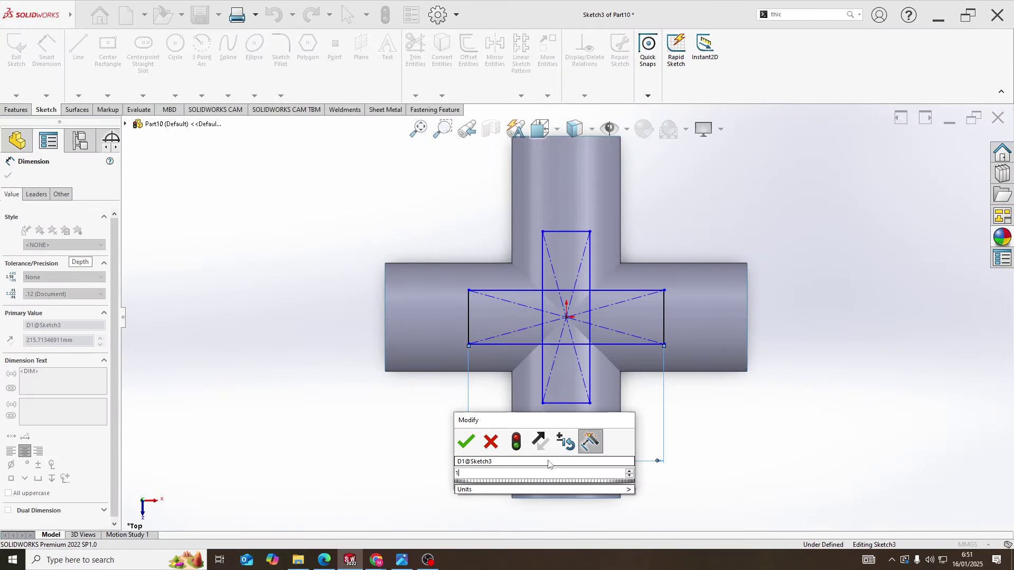
text(80)
key(Return)
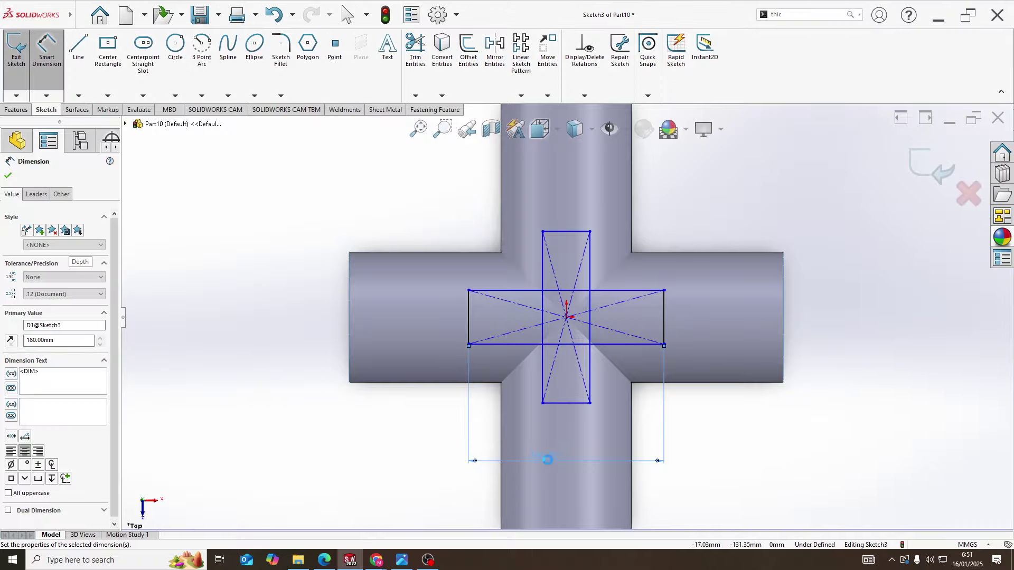
click(664, 314)
click(702, 321)
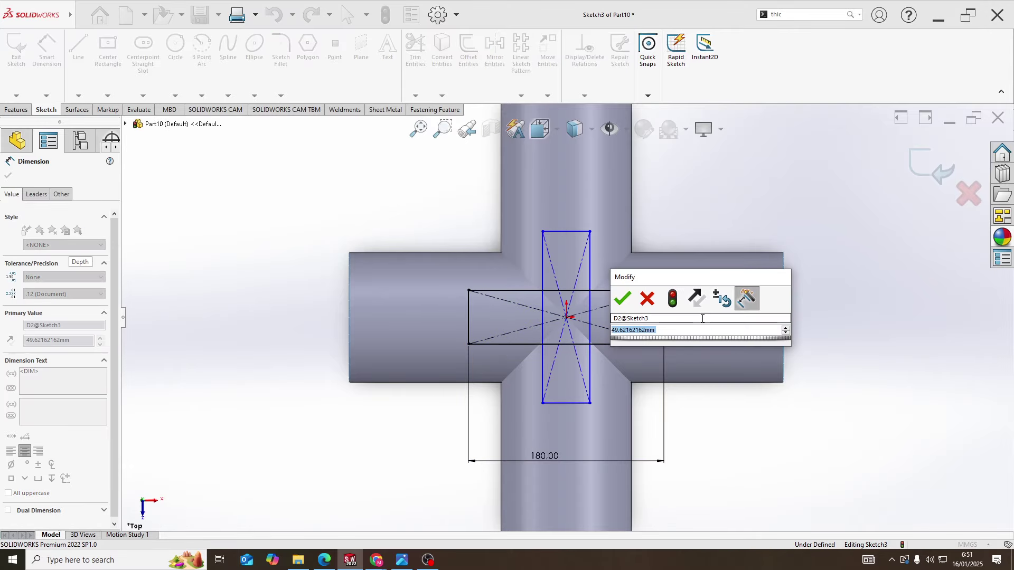
text(60)
key(Return)
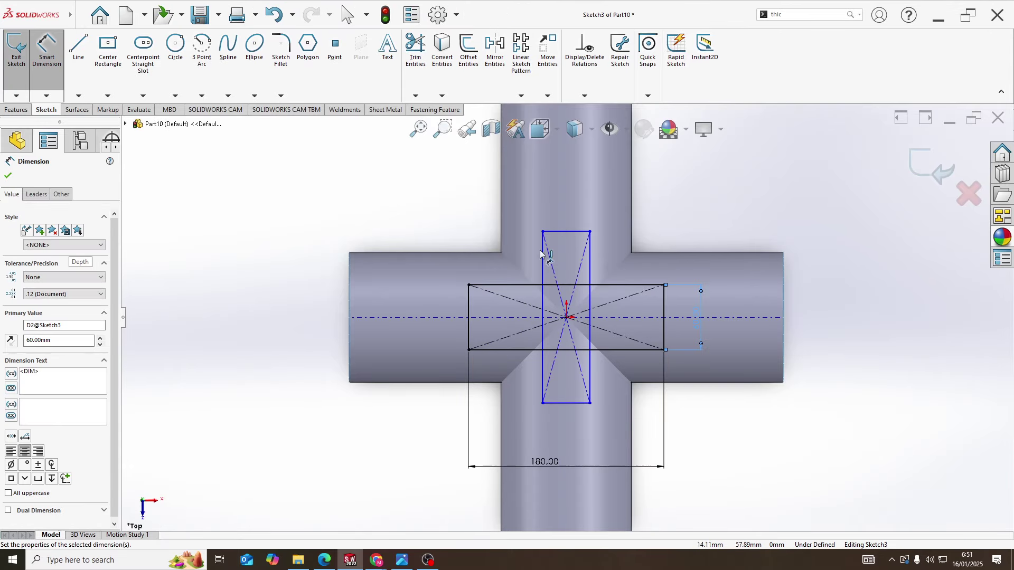
- Dimension the vertical rectangle to 180 mm high and 60 mm wide
click(545, 272)
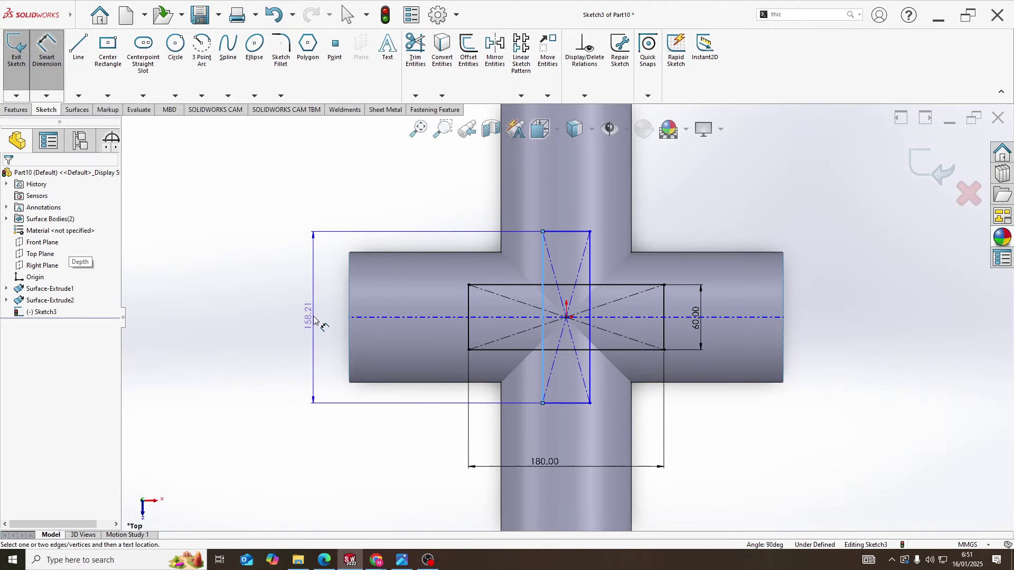
click(316, 318)
text(180)
key(Return)
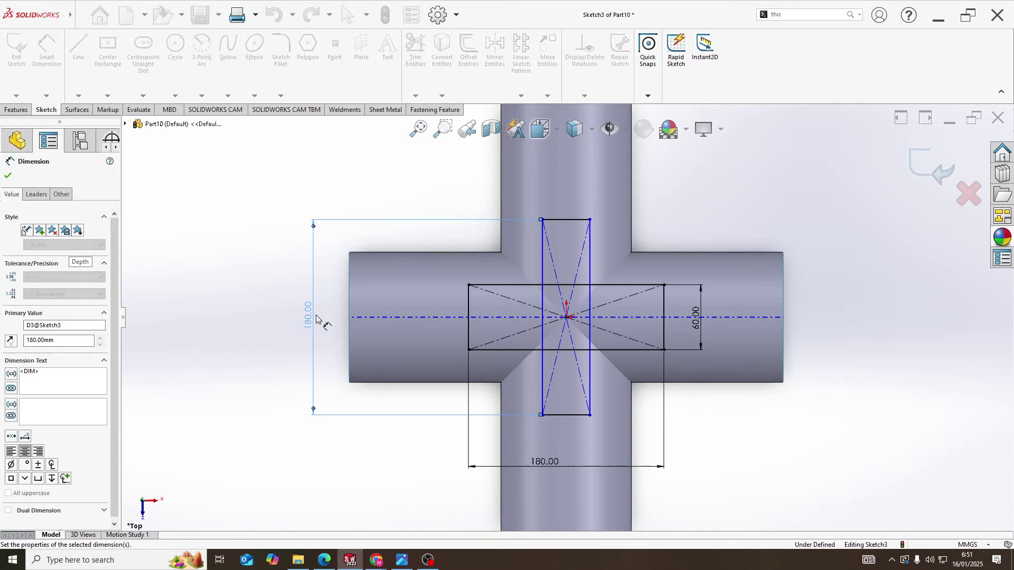
click(581, 254)
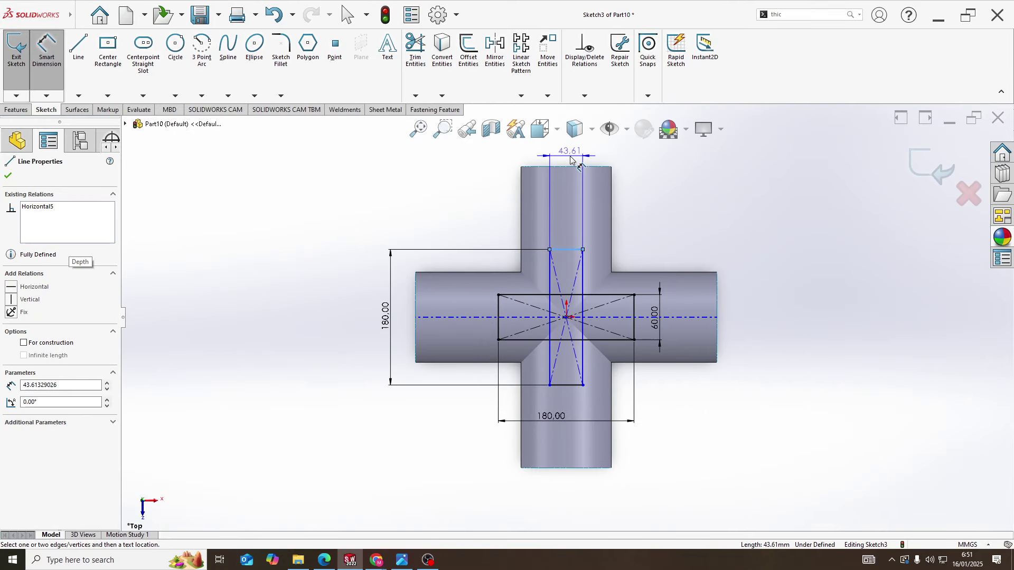
click(569, 158)
text(60)
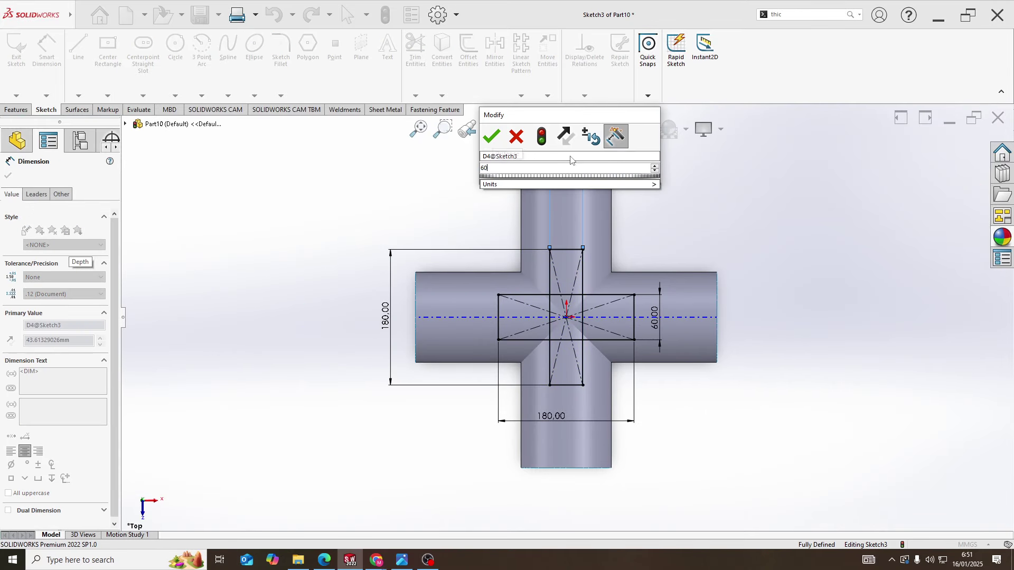
key(Return)
- Close the two upper corners between the crossed rectangles with 60 mm vertical and horizontal lines, forming a square in each
scroll(533, 311, down, 2)
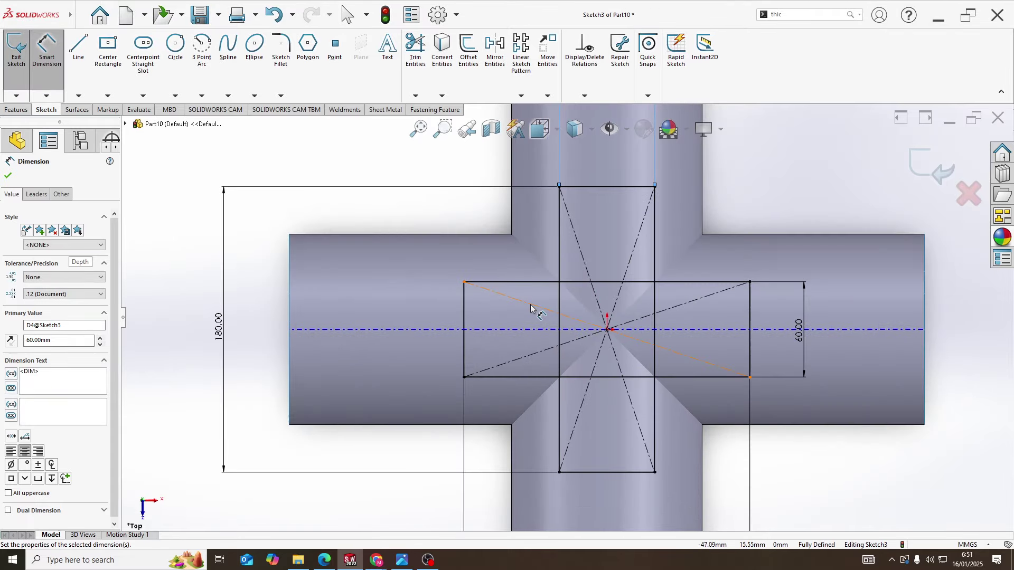
key(l)
click(464, 281)
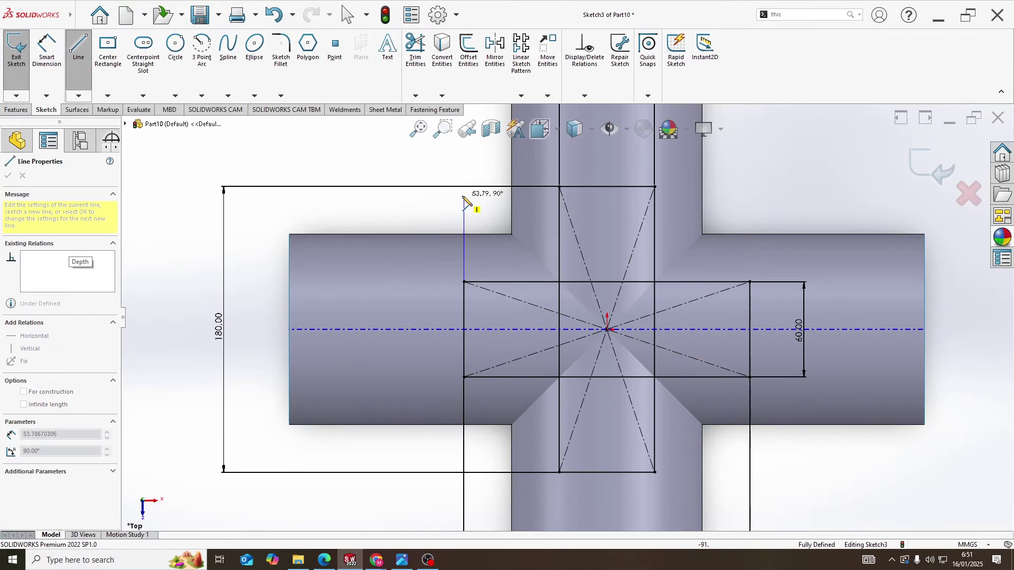
click(464, 187)
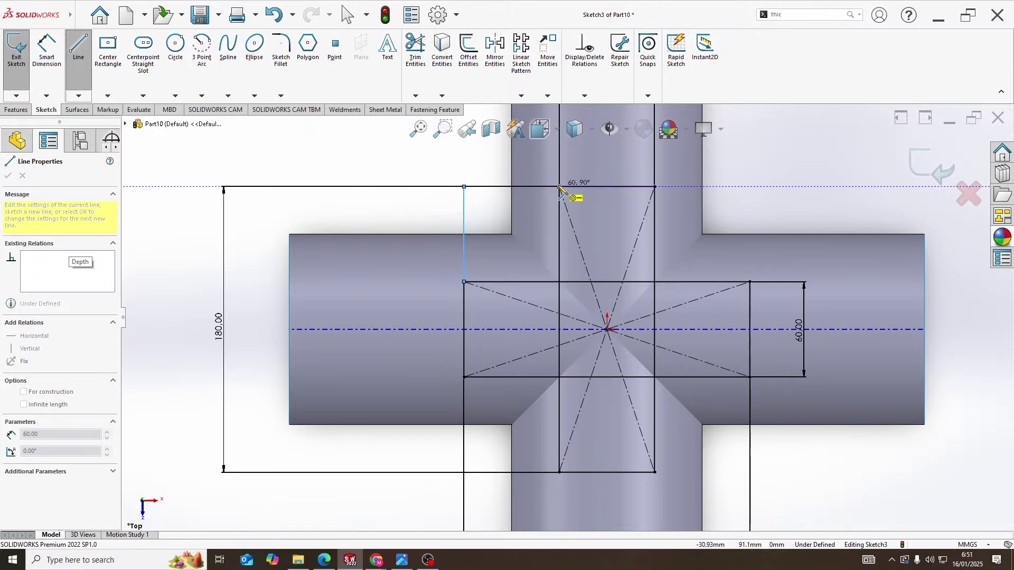
double_click(559, 186)
click(655, 187)
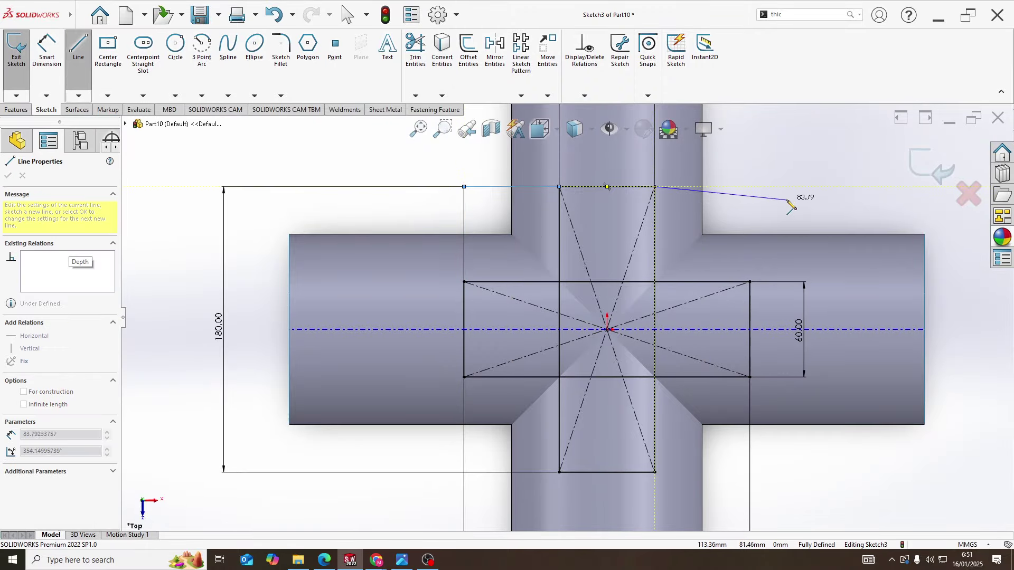
click(750, 186)
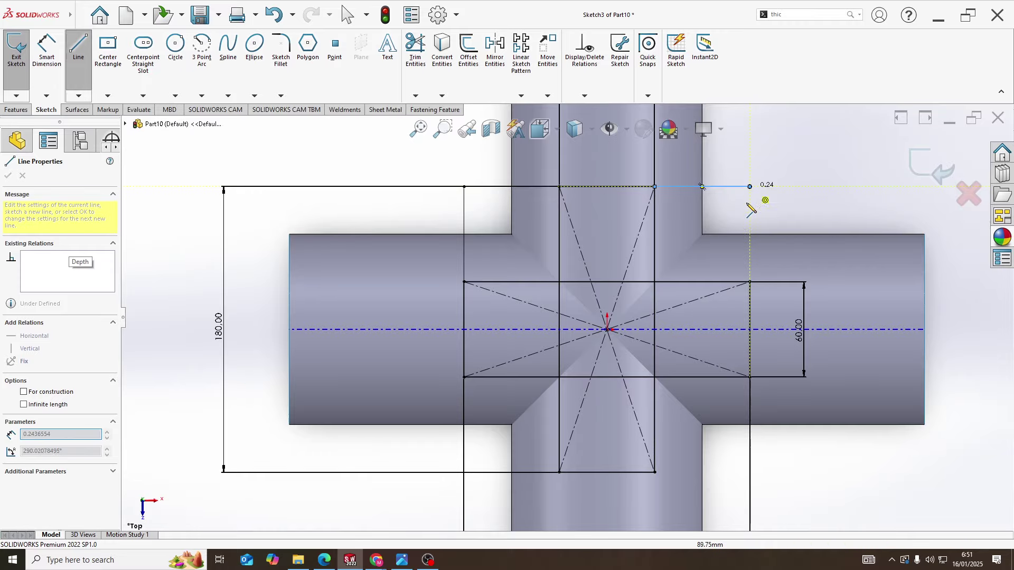
click(750, 281)
key(Escape)
- Close the two lower corners between the crossed rectangles with 60 mm vertical and horizontal lines, forming a square in each
key(l)
click(750, 378)
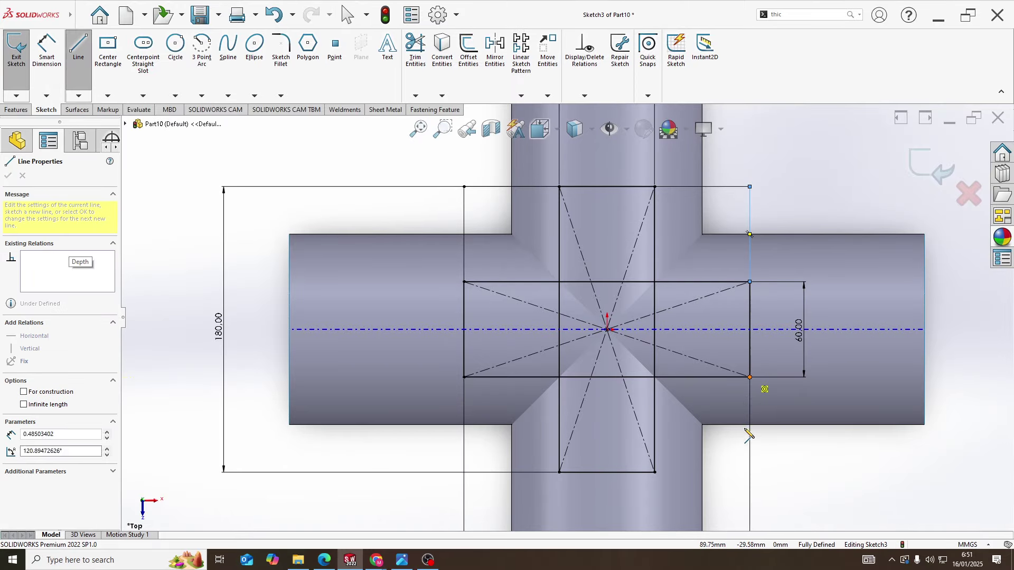
click(750, 473)
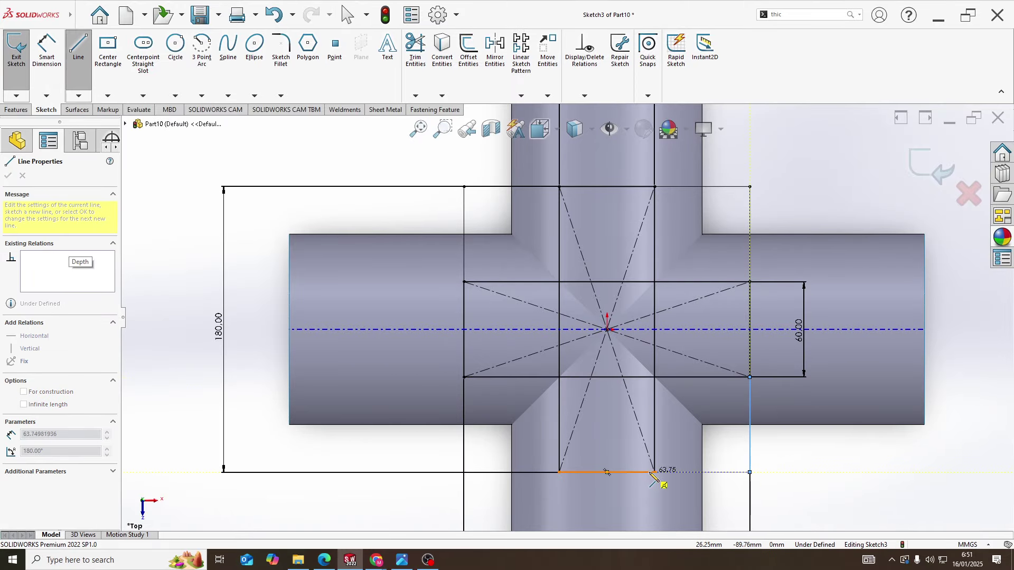
click(655, 472)
key(Escape)
key(l)
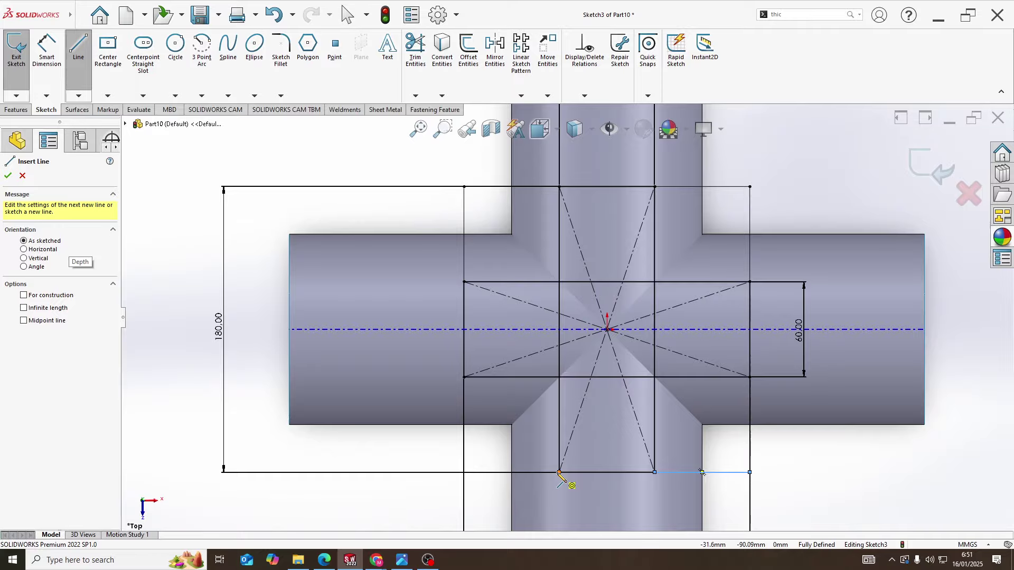
click(559, 473)
click(464, 473)
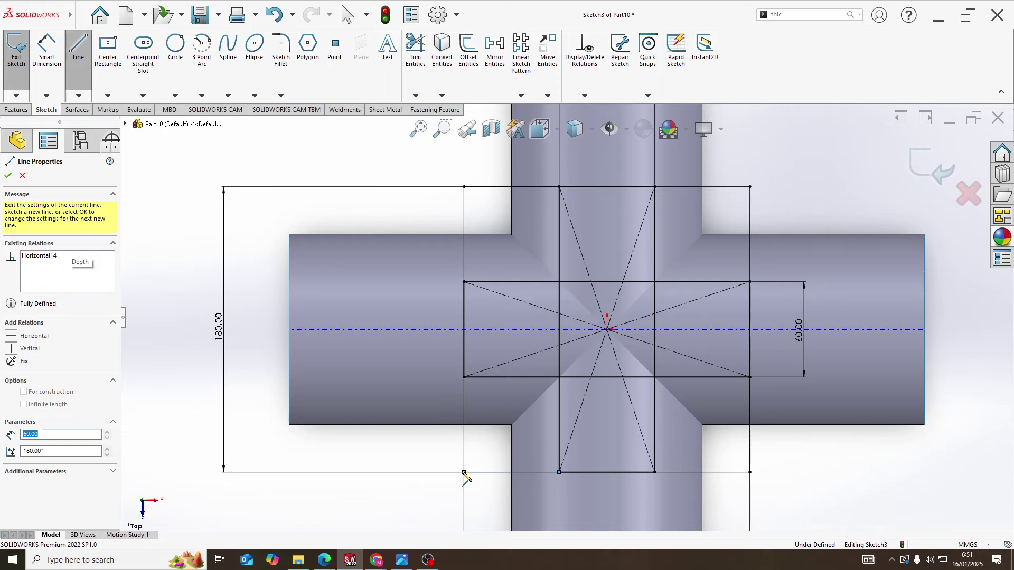
click(465, 377)
key(Escape)
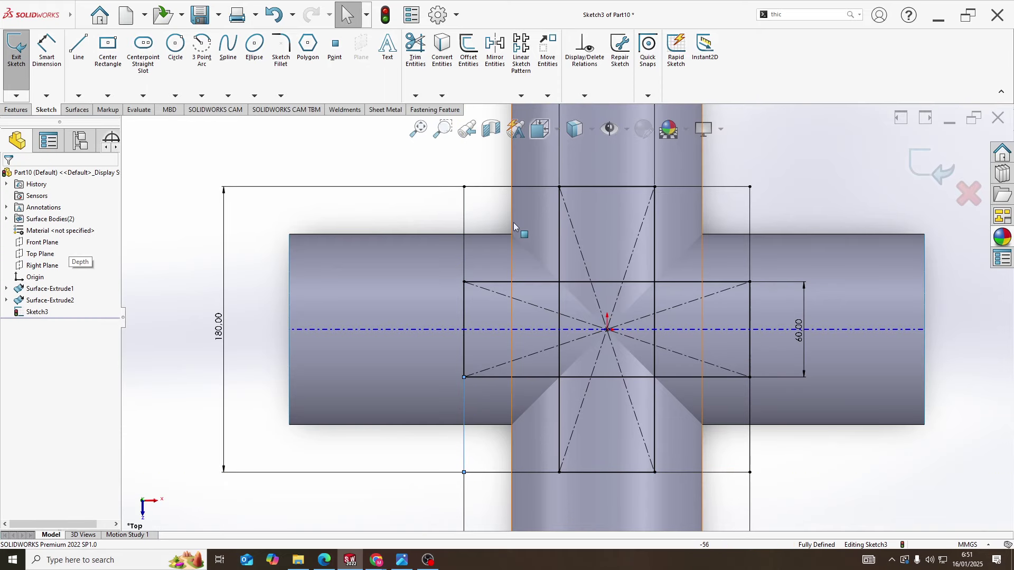
- Power-trim all inner lines of the crossed rectangles, keeping only the outer 180 mm square
click(415, 56)
mouse_move(525, 267)
mouse_down()
mouse_move(582, 253)
mouse_move(638, 260)
mouse_move(671, 343)
mouse_move(636, 414)
mouse_move(534, 393)
mouse_move(523, 284)
mouse_up()
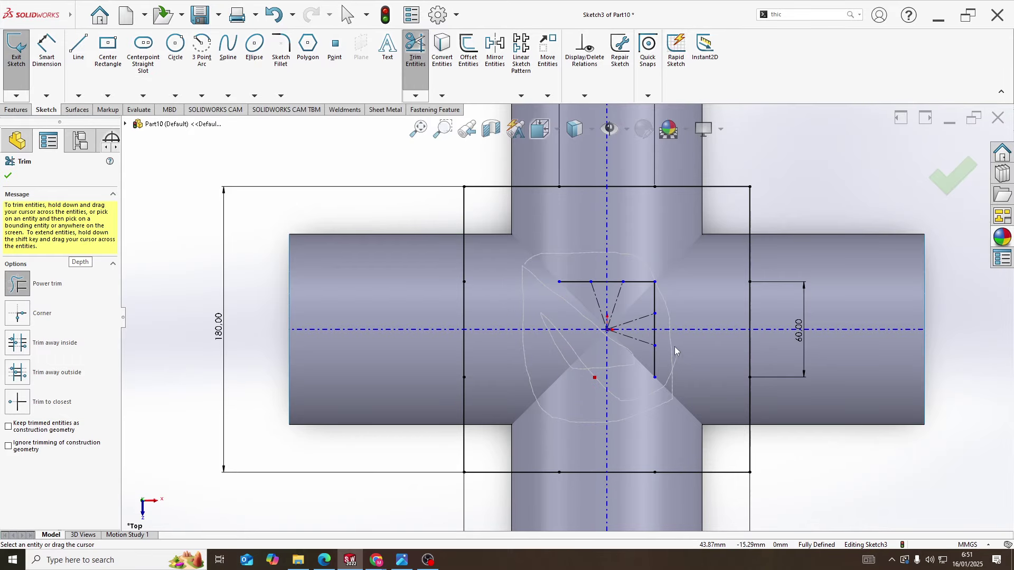
mouse_move(625, 286)
mouse_down()
mouse_move(592, 285)
mouse_move(608, 331)
mouse_up()
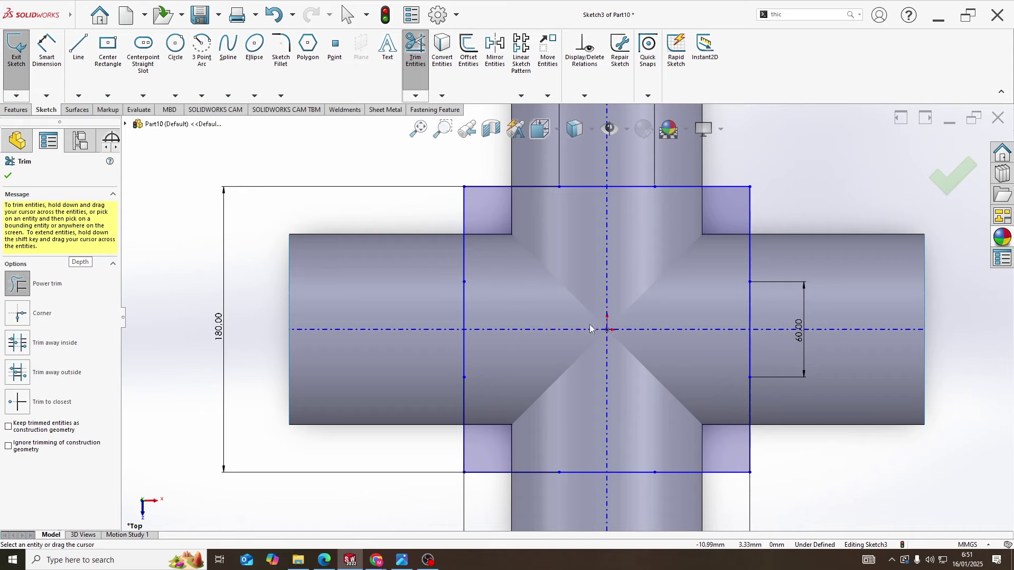
- Trim the surfaces with the square sketch, removing the central portion of both crossing cylinders
click(77, 110)
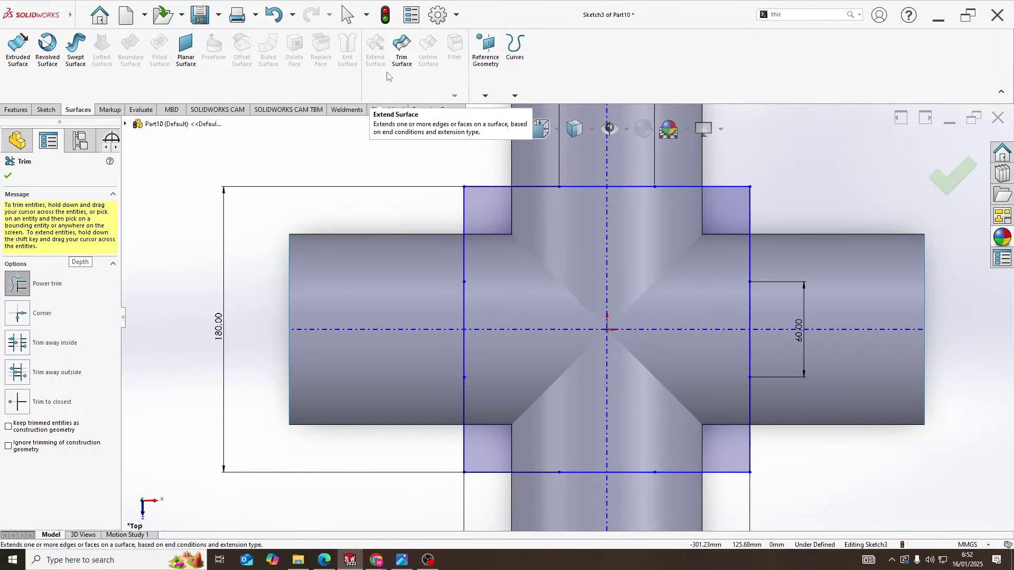
click(400, 62)
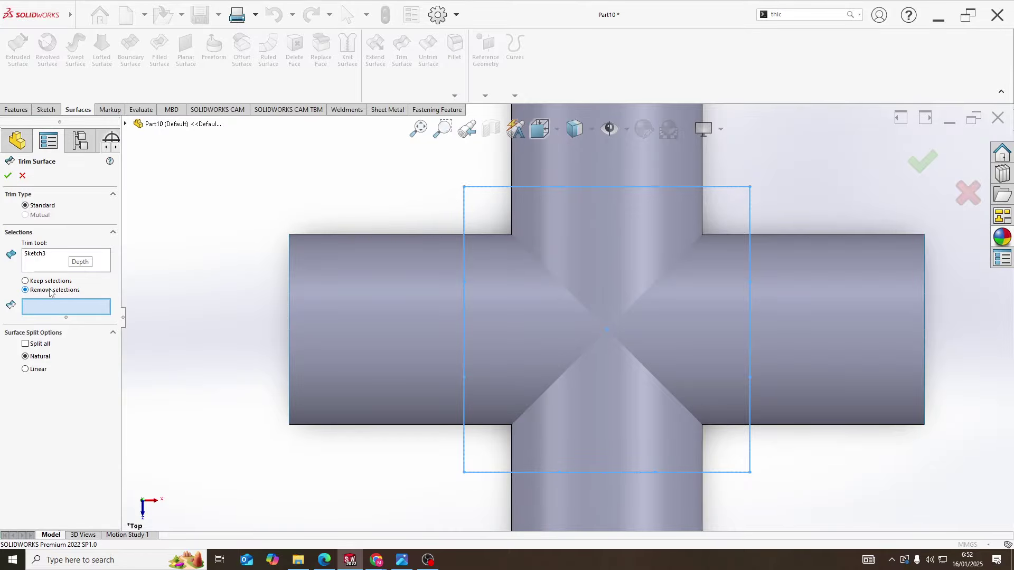
click(616, 257)
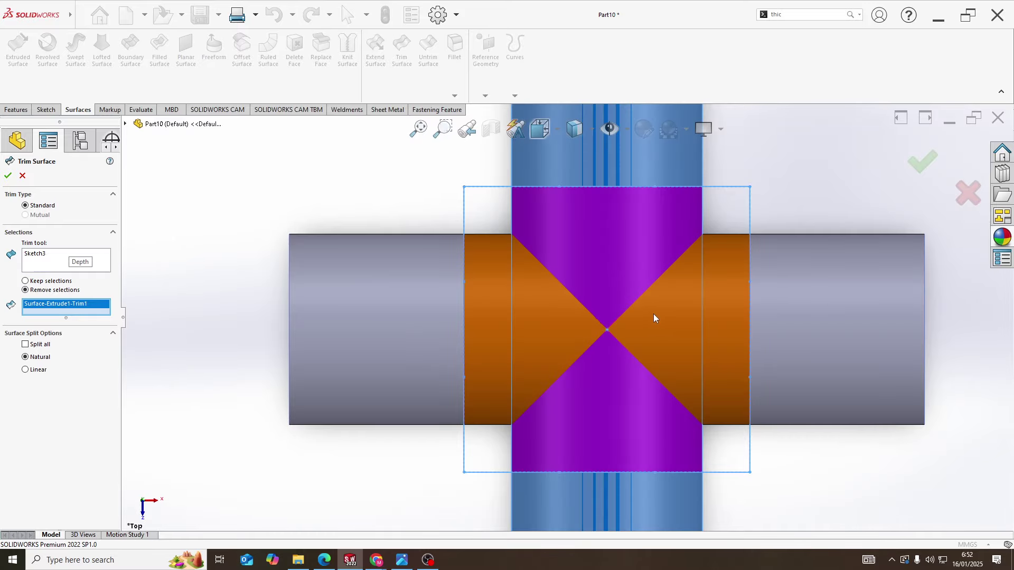
click(583, 337)
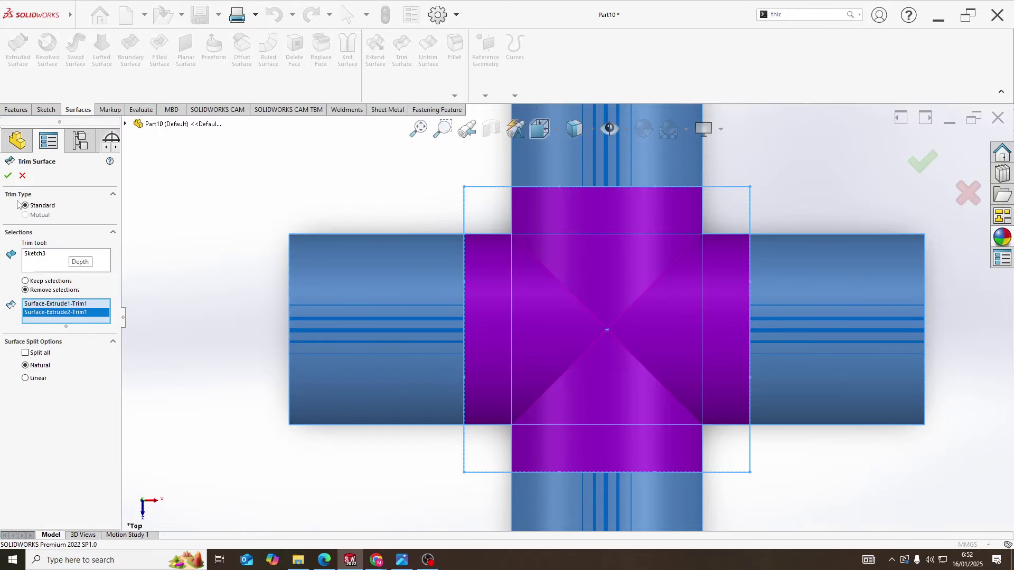
click(7, 176)
- Start a lofted surface using the facing inner half-edges of two adjacent tubes as profiles
middle_drag(589, 351, 604, 259)
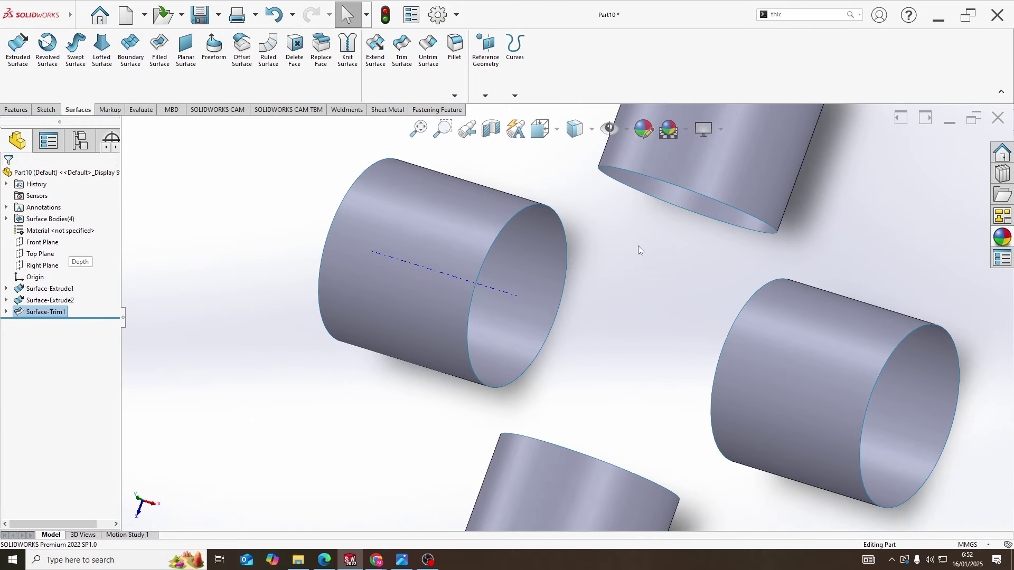
scroll(639, 316, up, 5)
scroll(619, 286, down, 5)
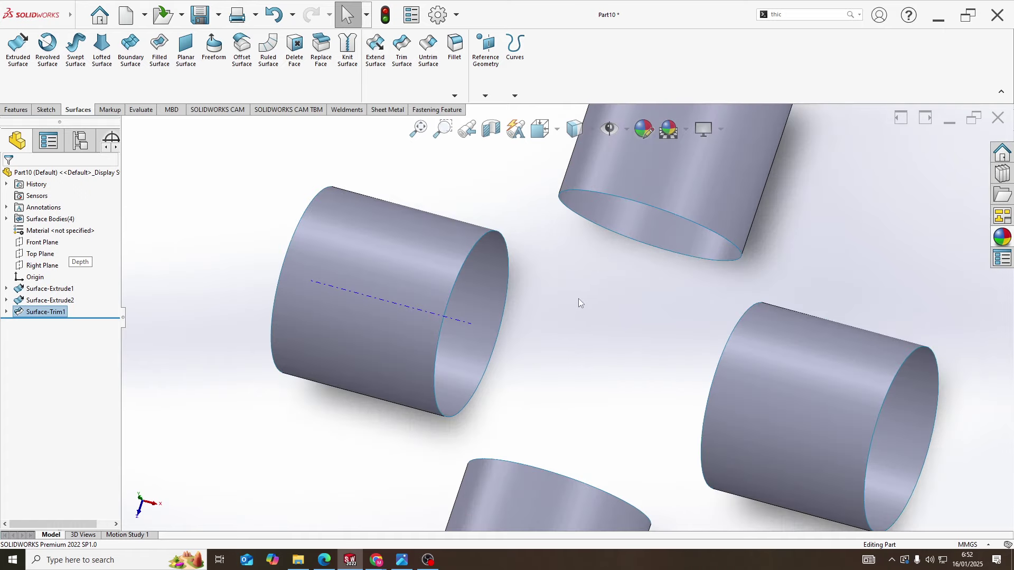
middle_drag(579, 299, 591, 225)
scroll(559, 290, down, 2)
scroll(561, 310, up, 3)
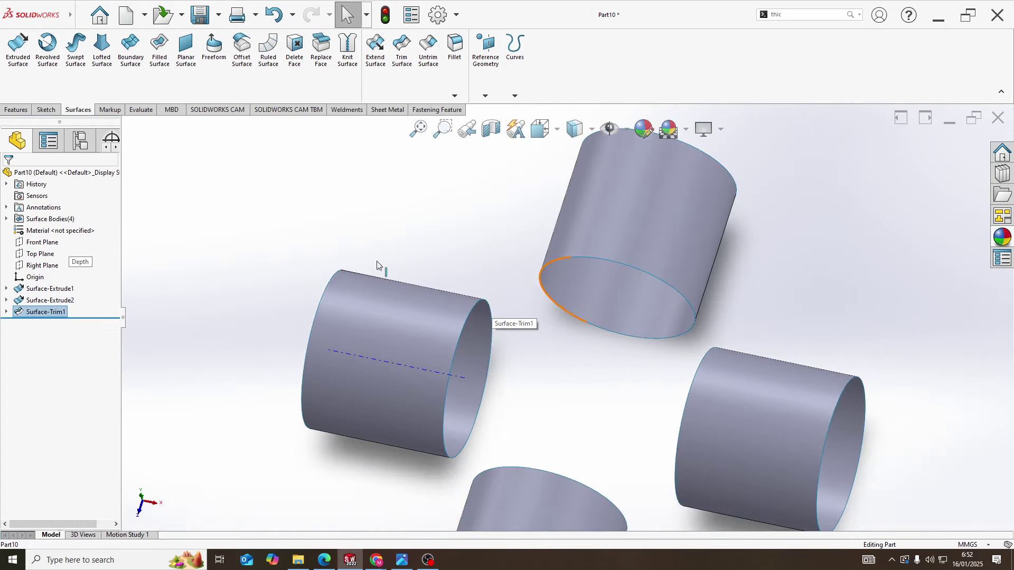
click(109, 81)
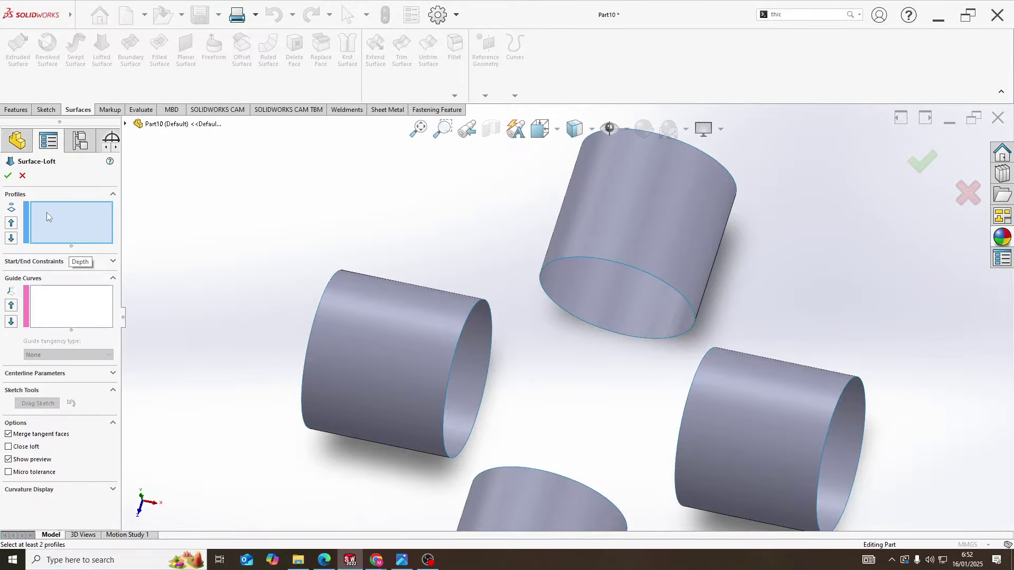
click(46, 212)
click(546, 293)
click(493, 324)
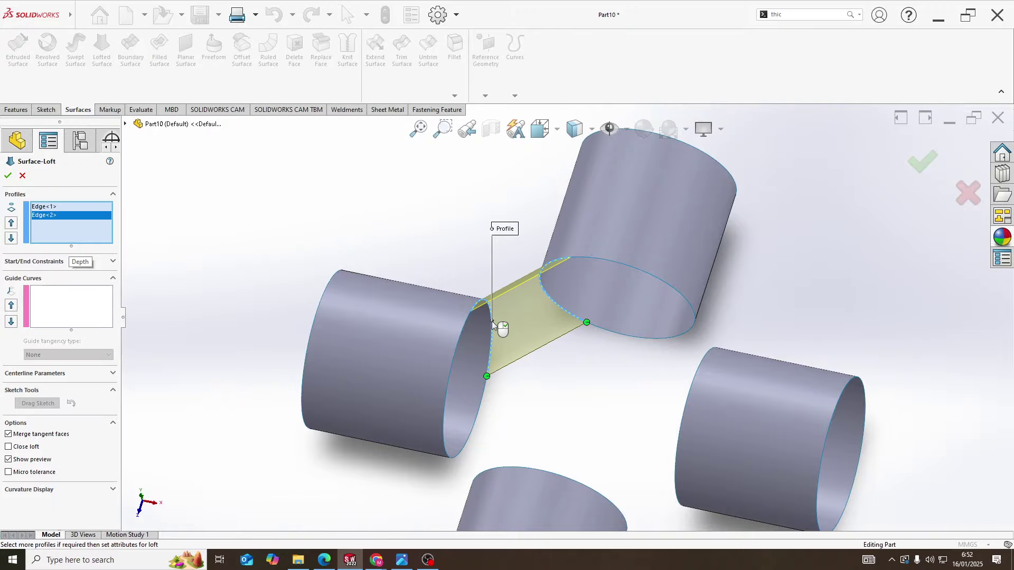
- Set the loft's start and end constraints to Tangency To Face and create the first corner surface
click(50, 262)
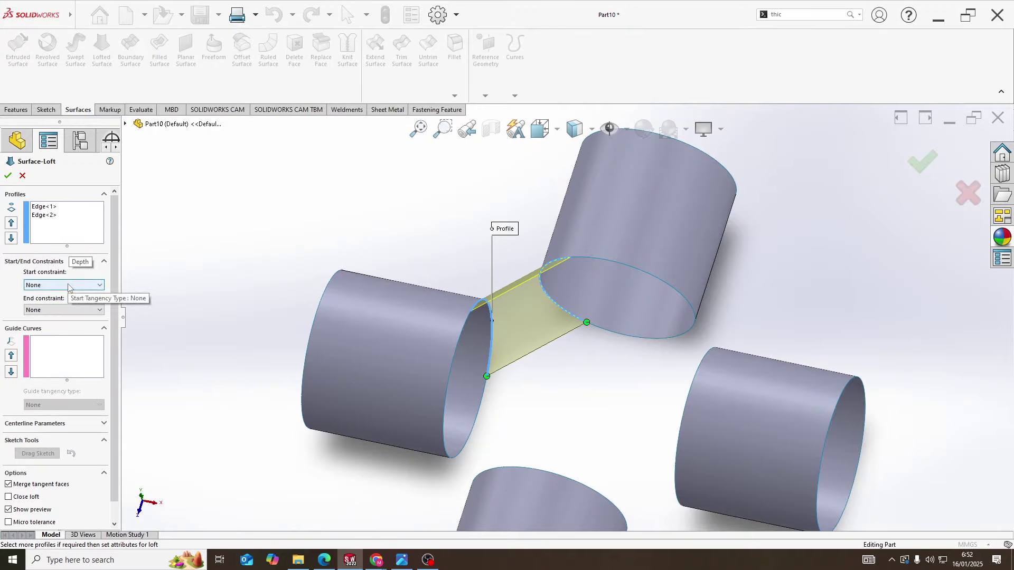
click(68, 288)
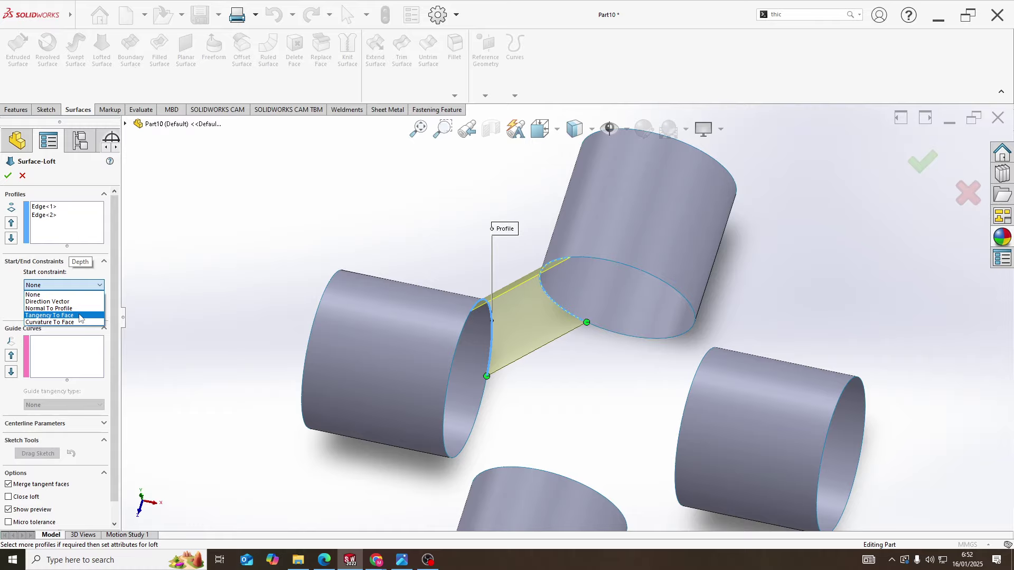
click(80, 316)
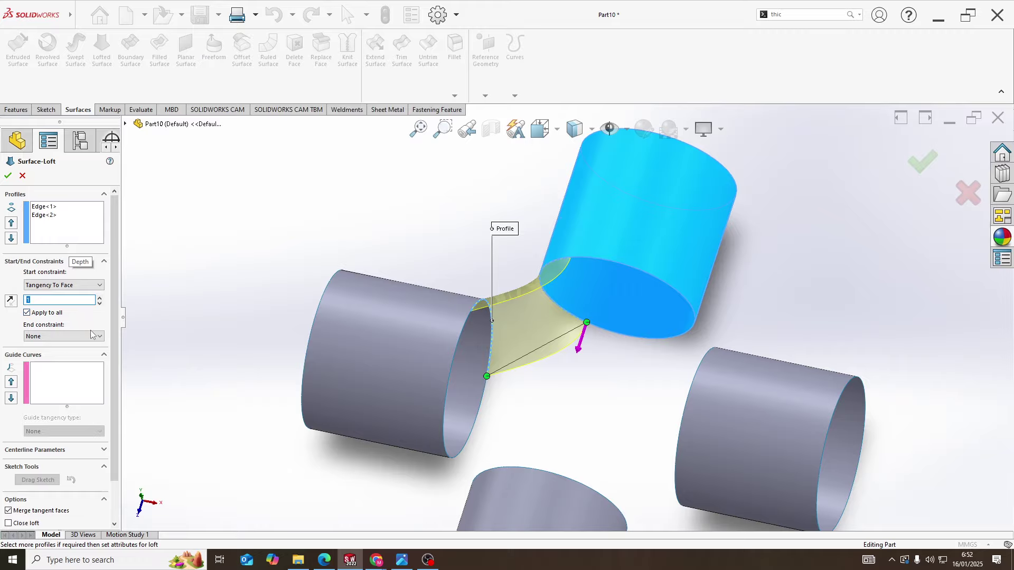
click(91, 336)
click(80, 367)
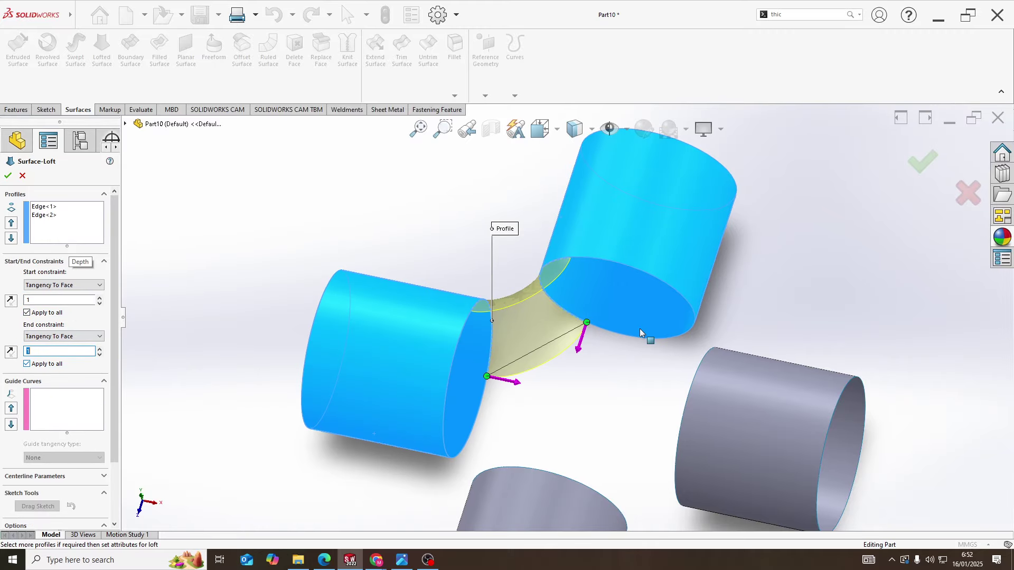
click(8, 176)
- Start a second lofted surface, clear its preselected body, and select the facing half-edges of the next unjoined pair of adjacent tubes
middle_drag(451, 260, 359, 349)
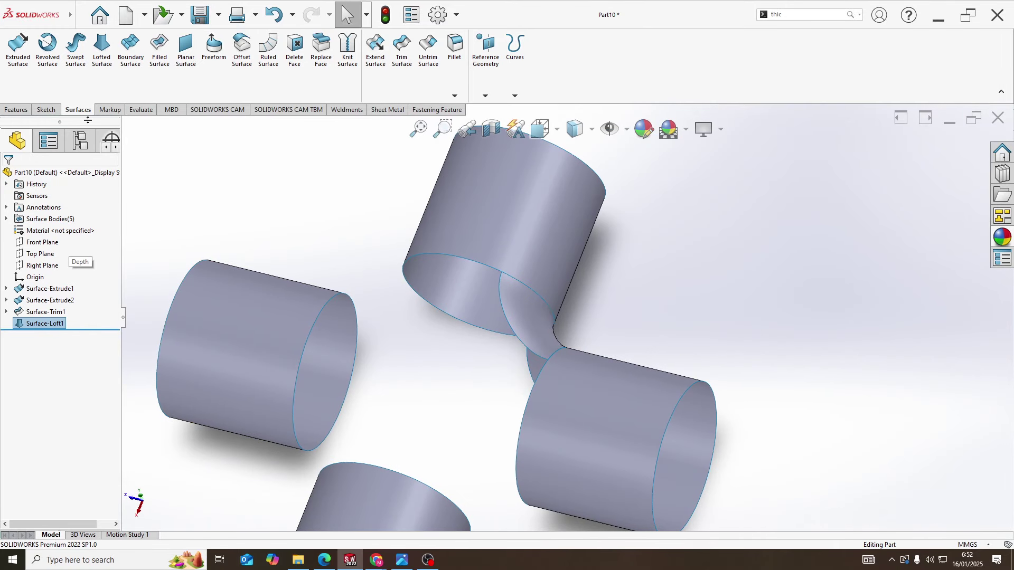
click(102, 61)
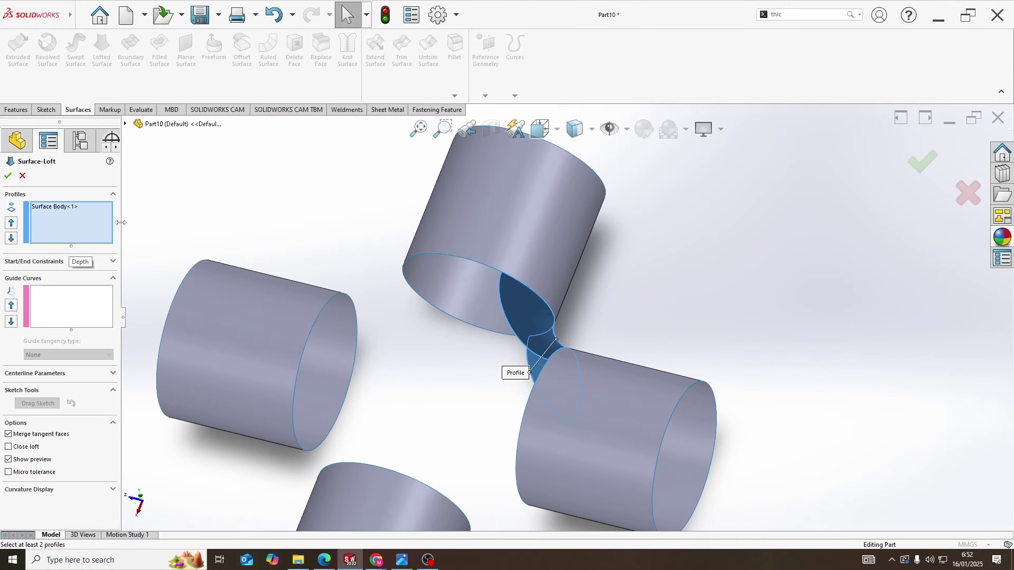
right_click(62, 223)
click(71, 231)
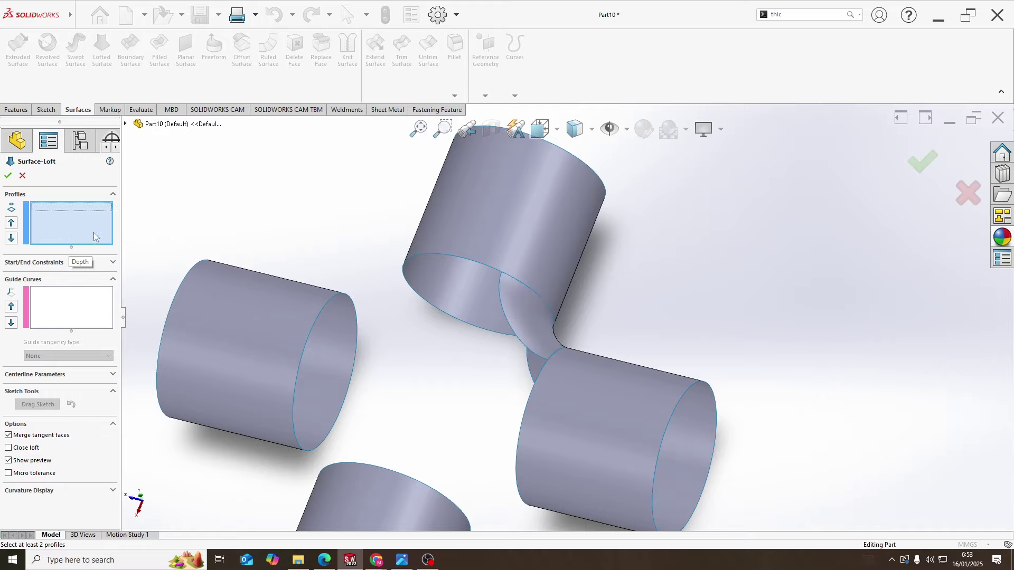
click(408, 288)
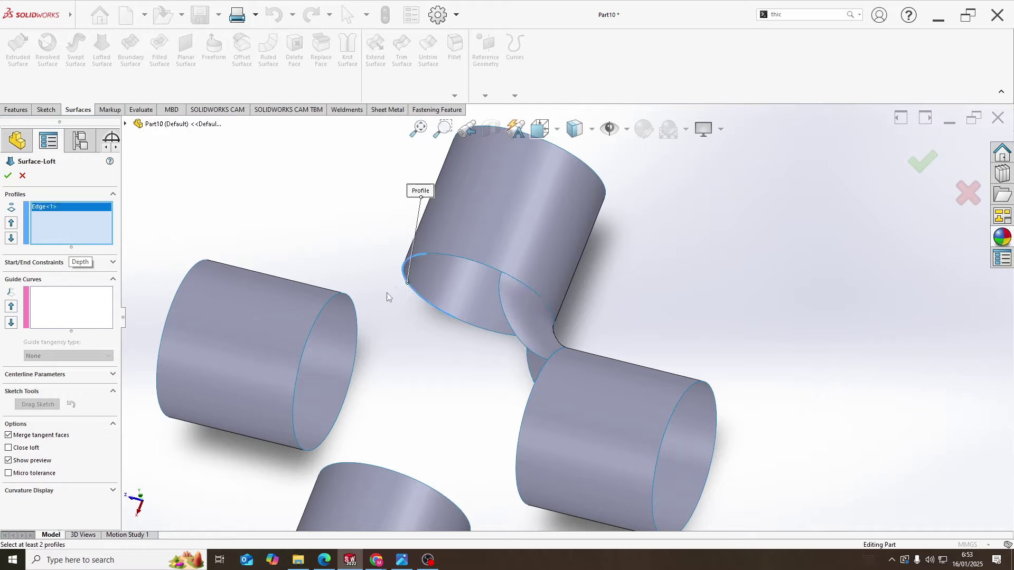
click(353, 308)
- Apply Tangency To Face at the start and end of the second loft and create the surface
click(65, 261)
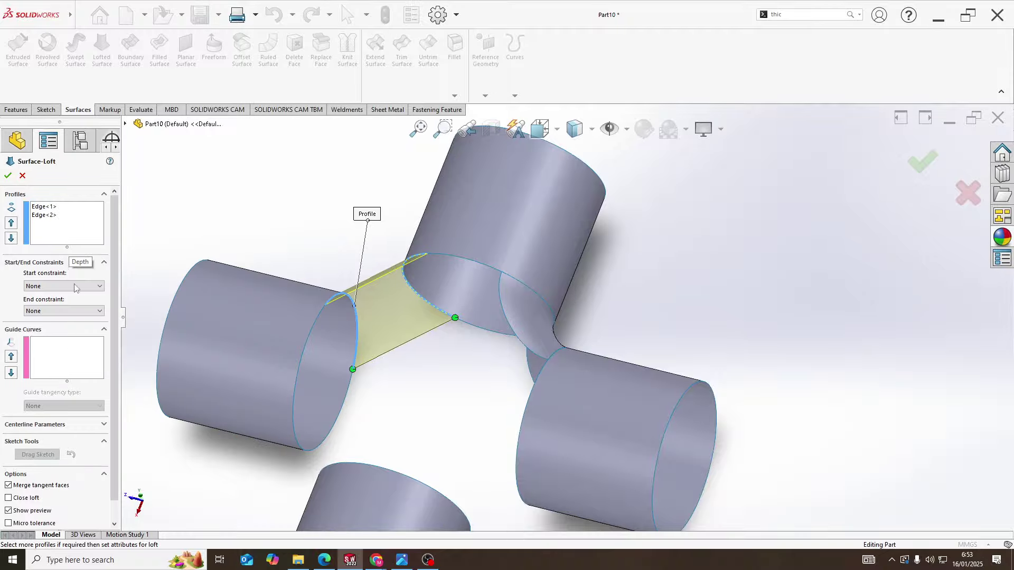
click(74, 285)
click(74, 313)
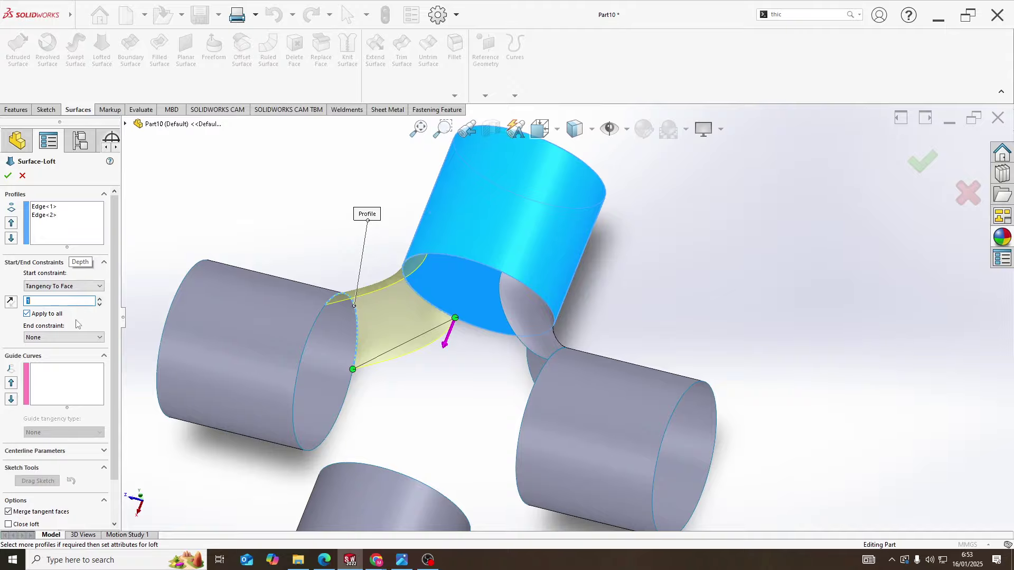
click(74, 337)
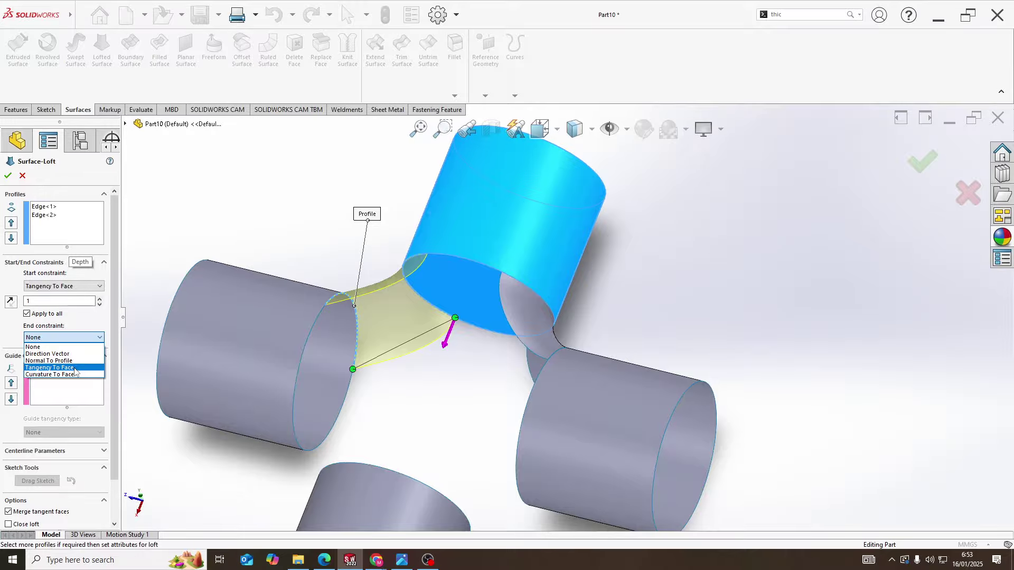
click(74, 368)
click(9, 175)
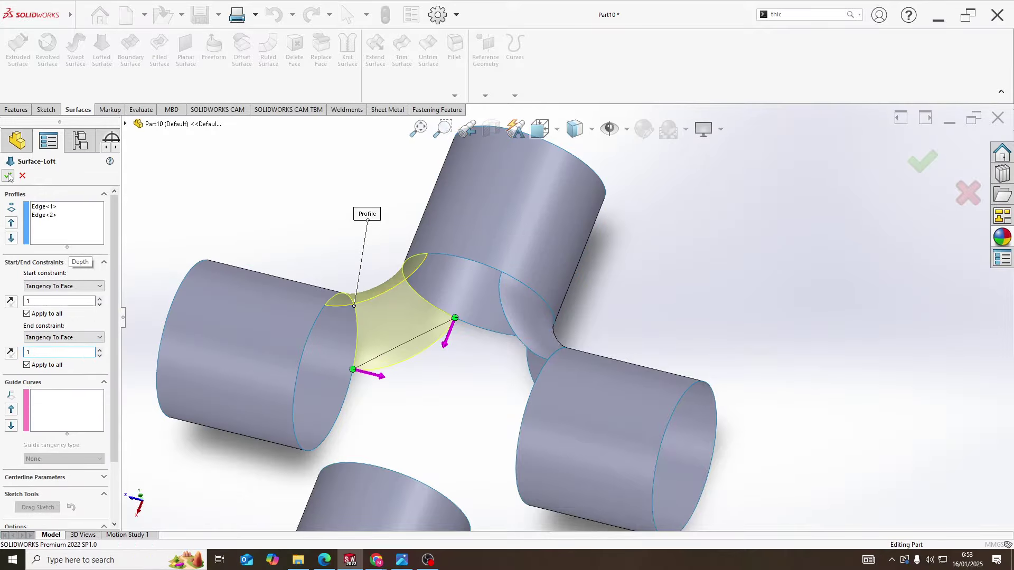
- Start a third lofted surface, clear the preselected body, and pick the facing half-edges of another unjoined tube pair as profiles
middle_drag(399, 330, 186, 168)
key(Return)
scroll(290, 252, down, 5)
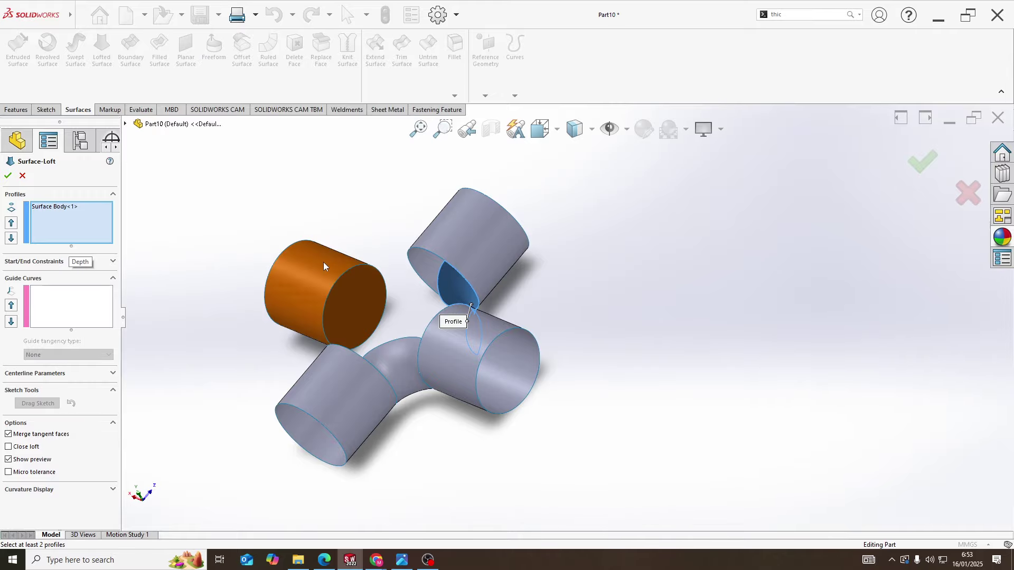
scroll(261, 255, up, 2)
right_click(76, 234)
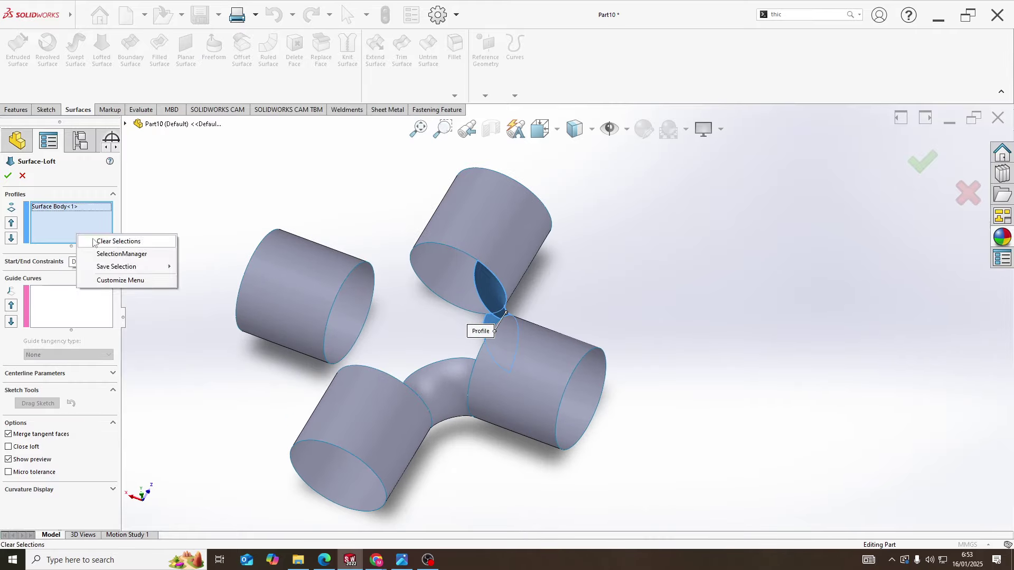
click(106, 240)
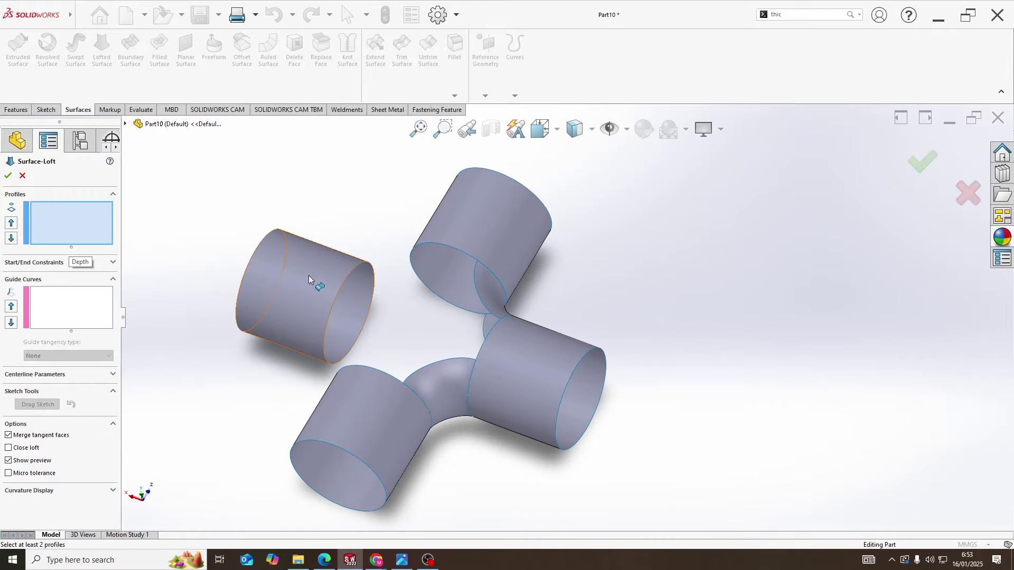
click(415, 271)
click(374, 279)
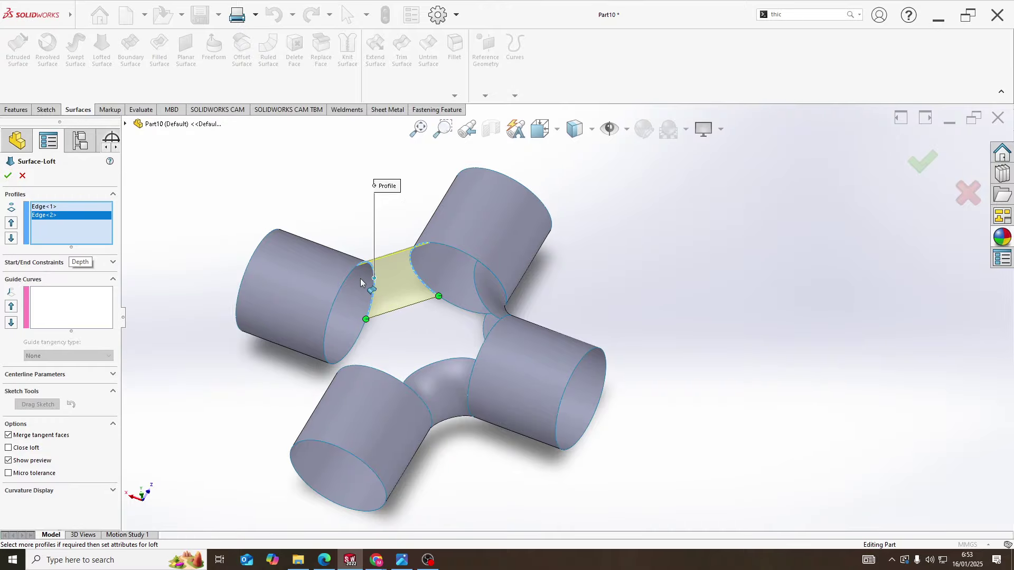
- Set the third loft's start and end constraints to Tangency To Face and create the surface
click(112, 262)
click(64, 286)
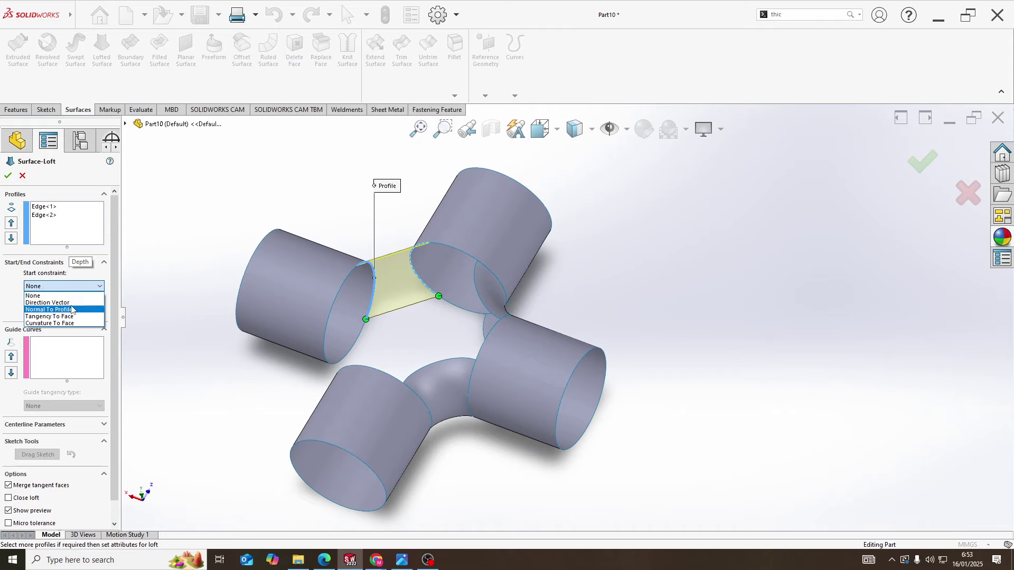
click(74, 316)
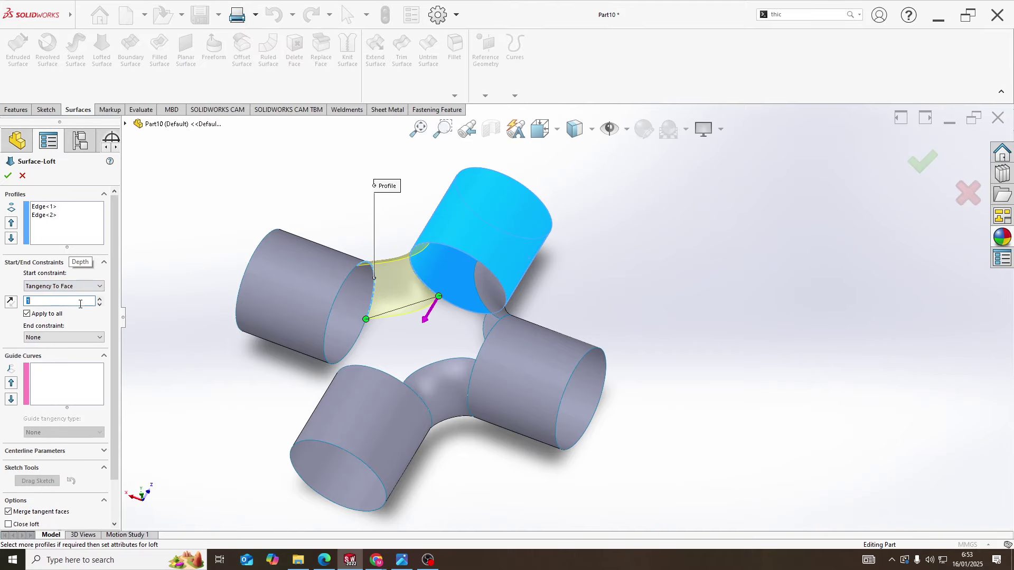
click(88, 335)
click(80, 368)
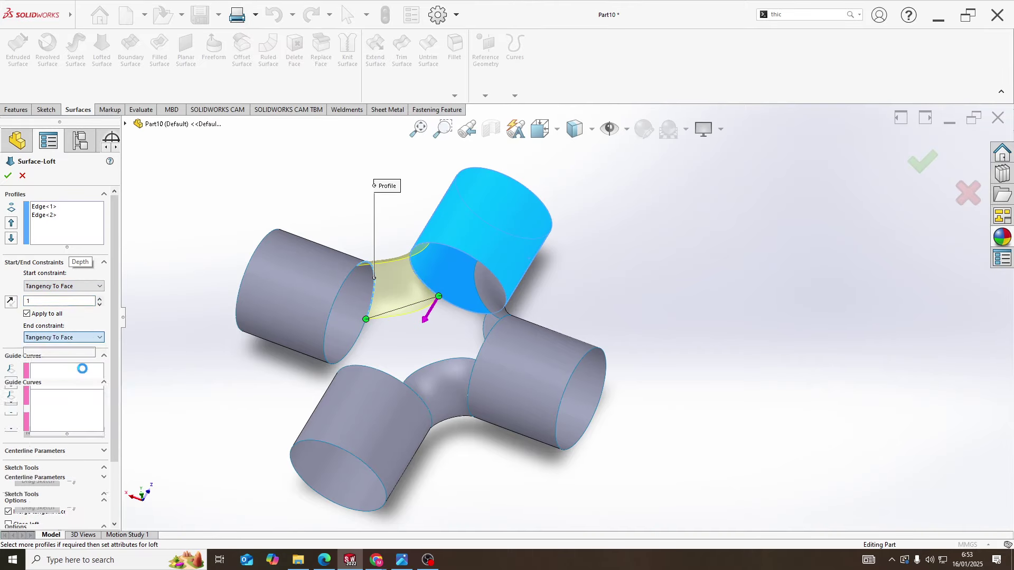
click(7, 176)
- Start a fourth lofted surface and select the facing half-edges of the last unjoined pair of adjacent tubes as profiles
middle_drag(333, 276, 317, 401)
click(416, 207)
key(Return)
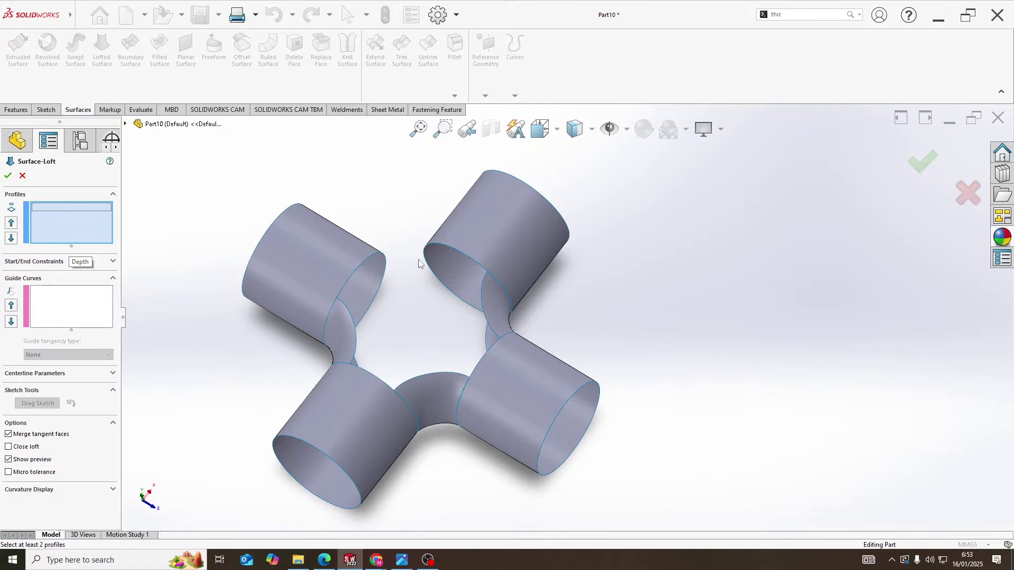
click(386, 271)
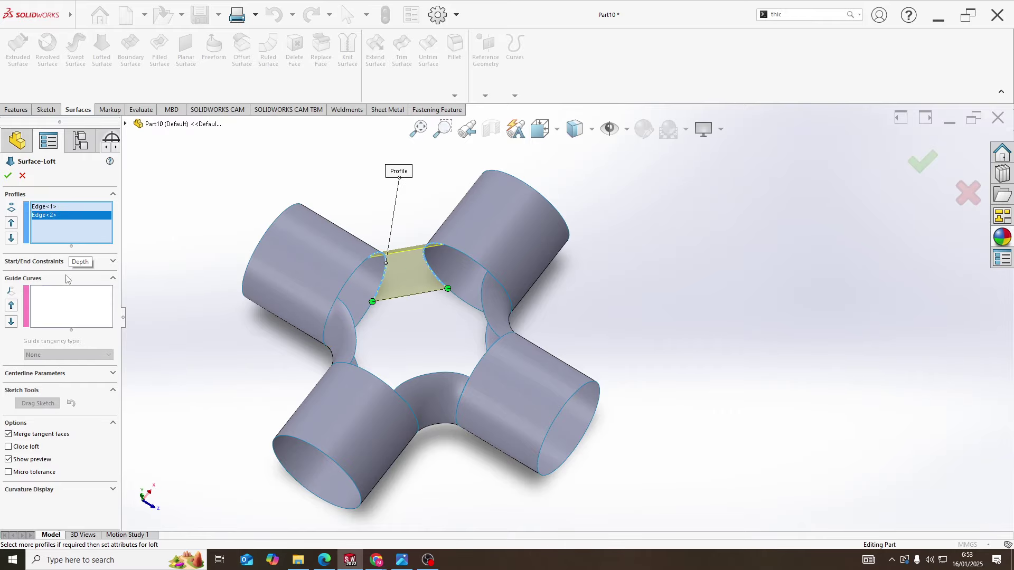
- Apply Tangency To Face to both ends of the fourth loft and create the last corner surface
click(47, 261)
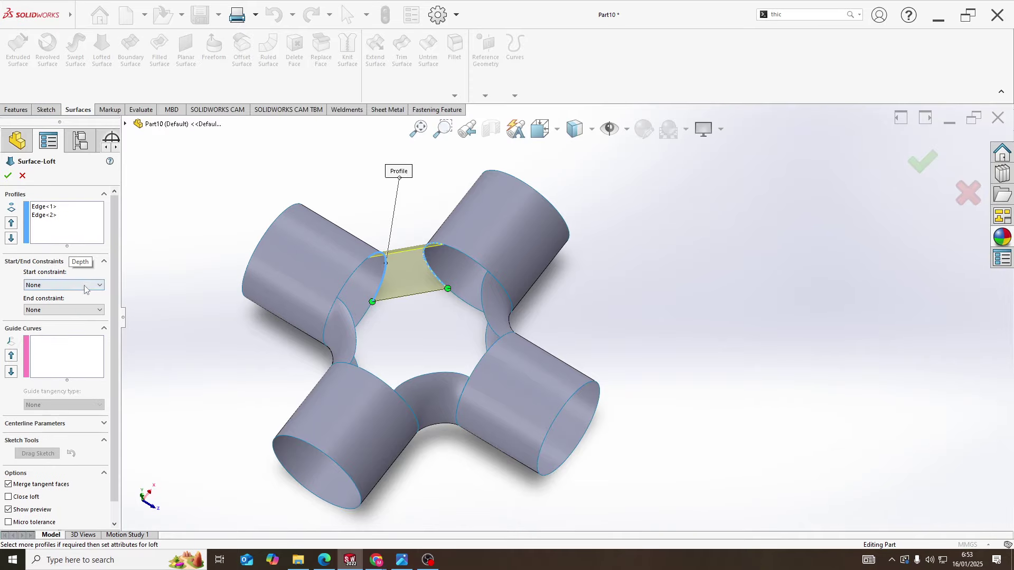
click(66, 285)
click(78, 317)
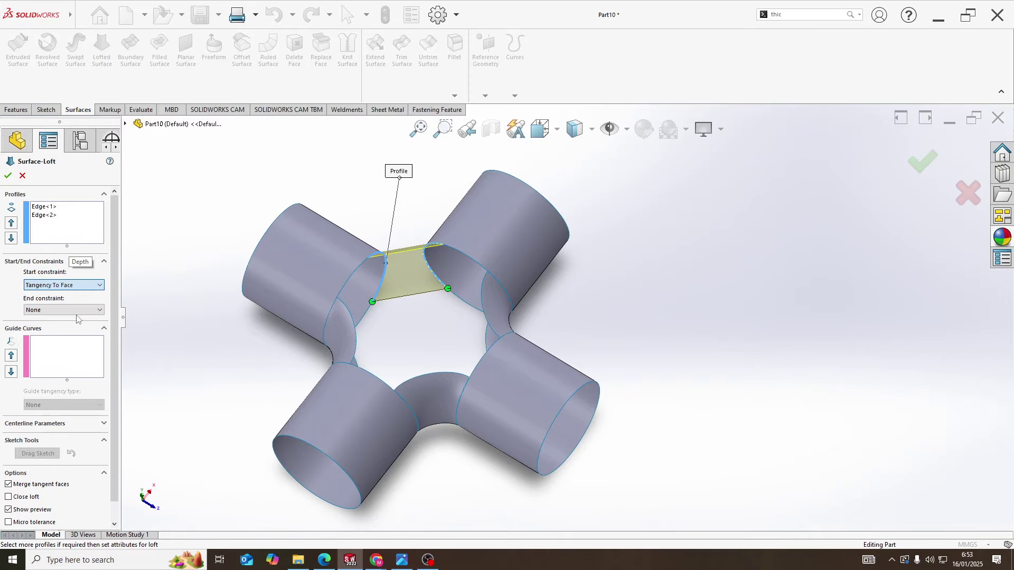
click(83, 337)
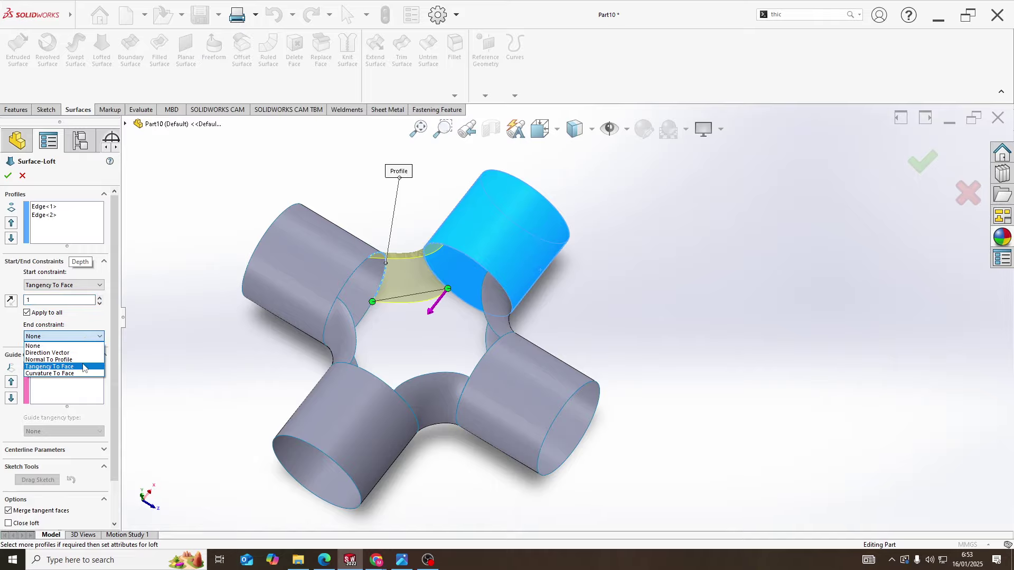
click(49, 367)
middle_drag(295, 401, 337, 284)
click(7, 176)
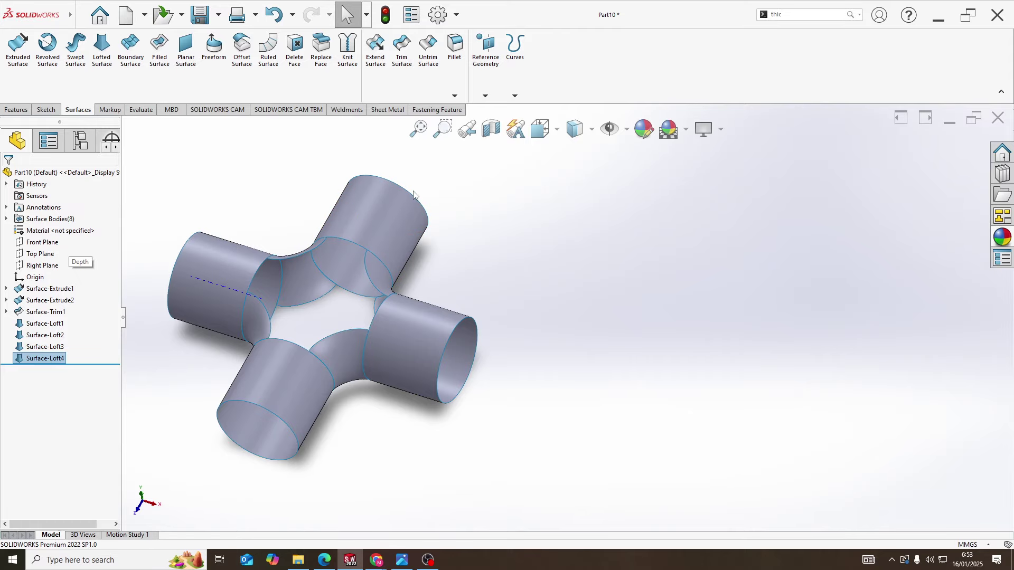
- Start a filled surface over the junction's upper opening and select one corner loft edge and its two adjoining tube edges as boundary
middle_drag(474, 236, 472, 231)
scroll(350, 272, up, 1)
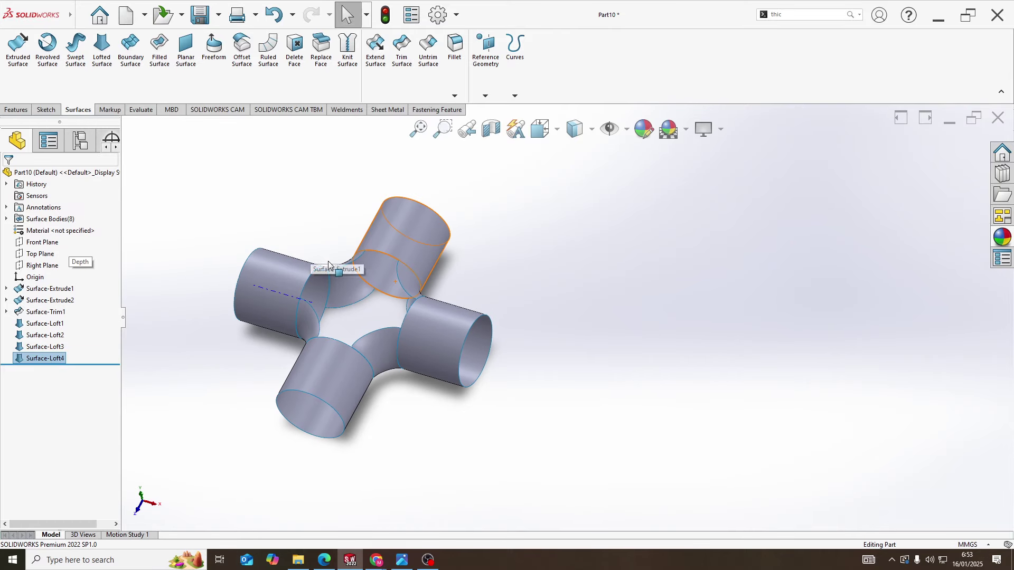
scroll(338, 270, down, 2)
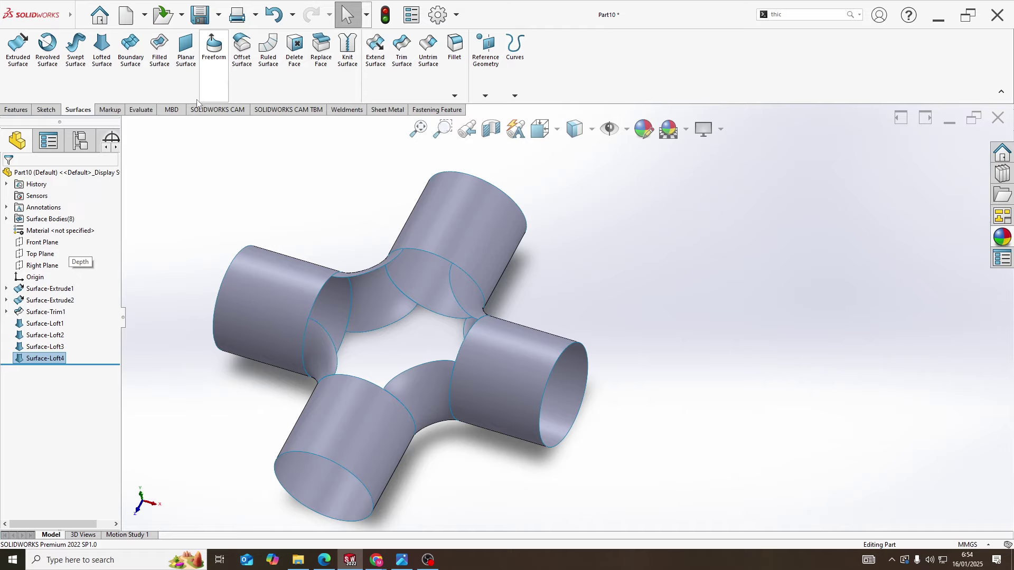
click(162, 79)
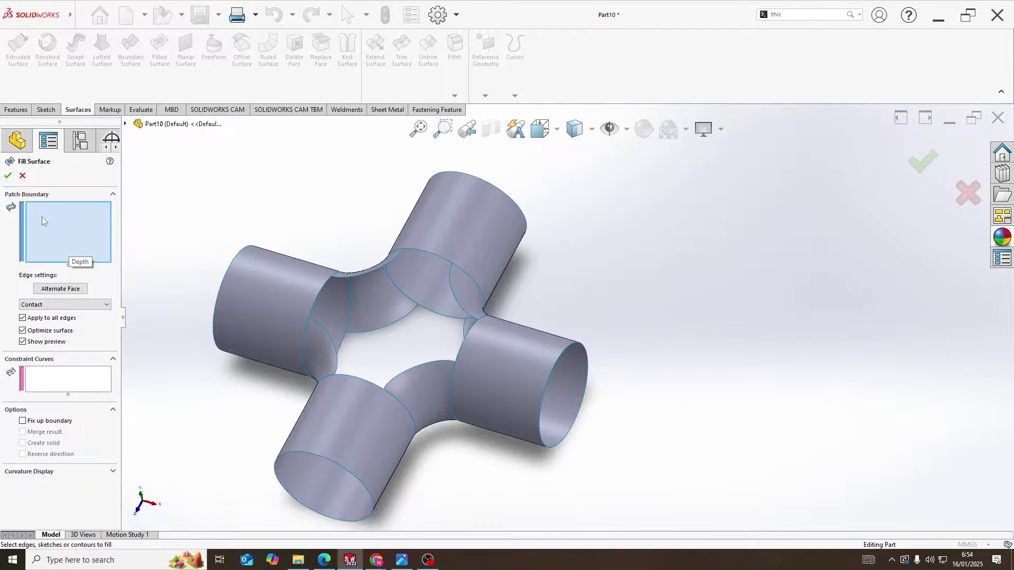
scroll(370, 292, down, 5)
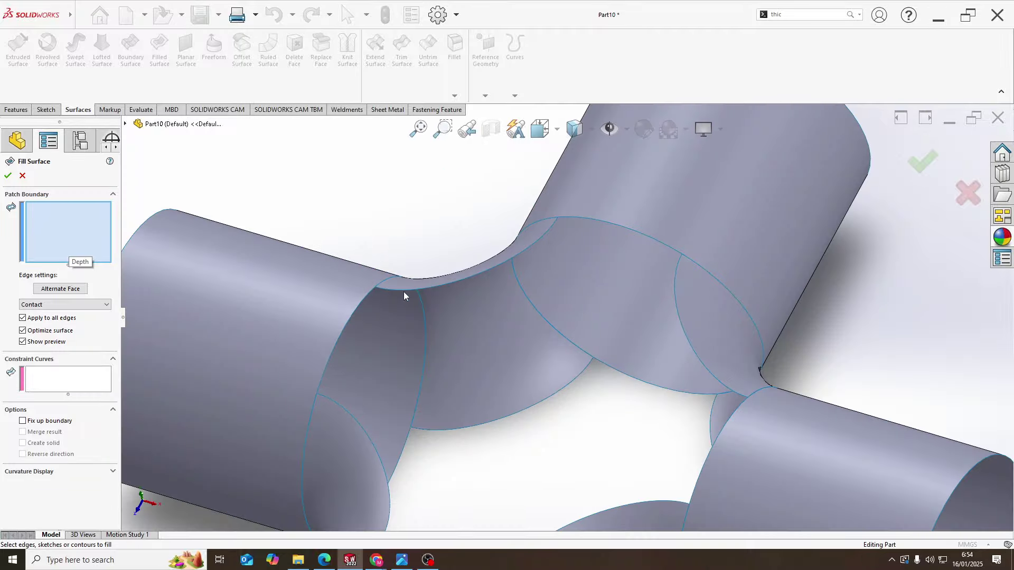
click(402, 289)
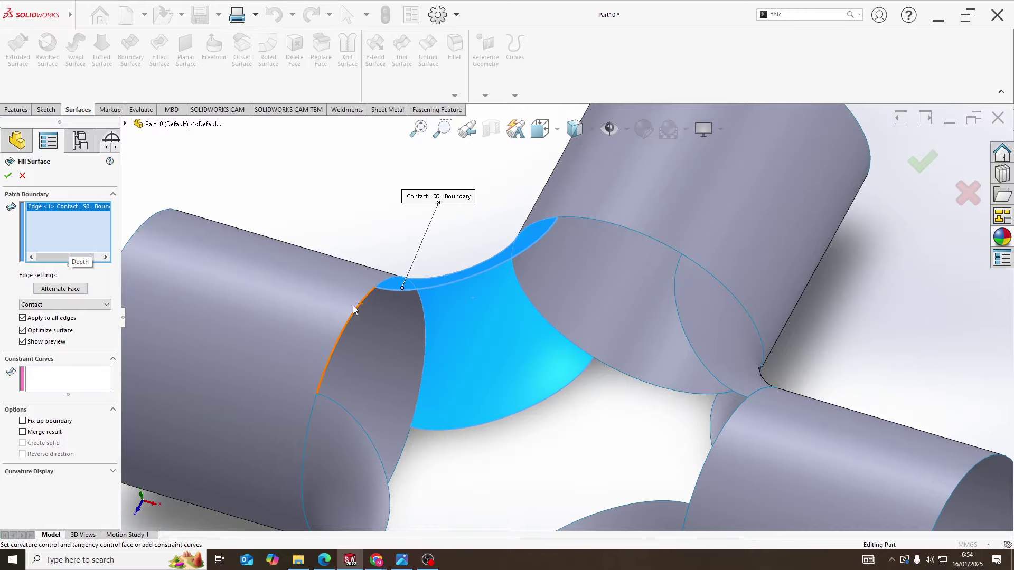
click(354, 312)
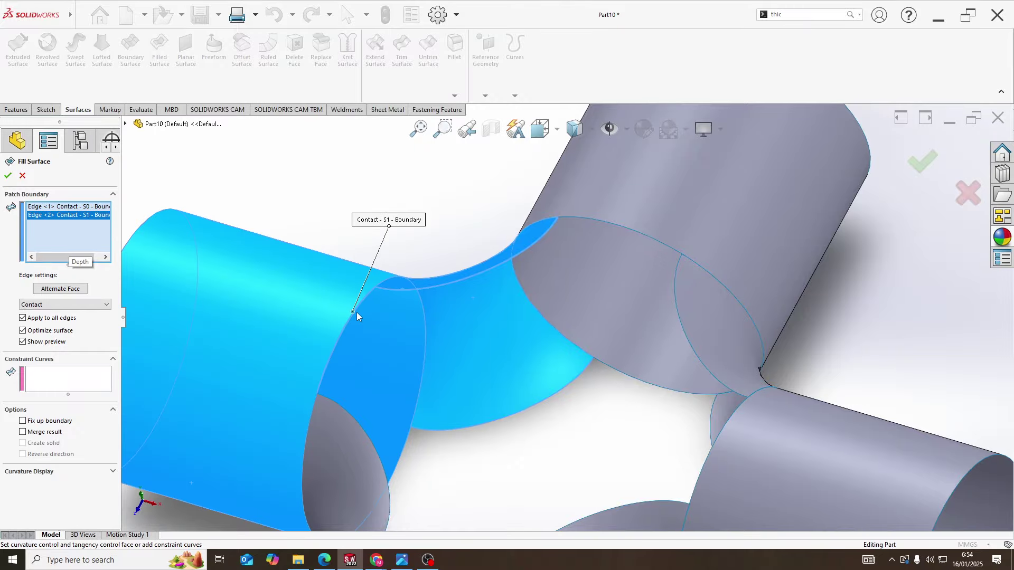
click(646, 240)
- Add the remaining three loft edges and two tube edges around the upper opening to close the patch boundary
scroll(655, 280, up, 5)
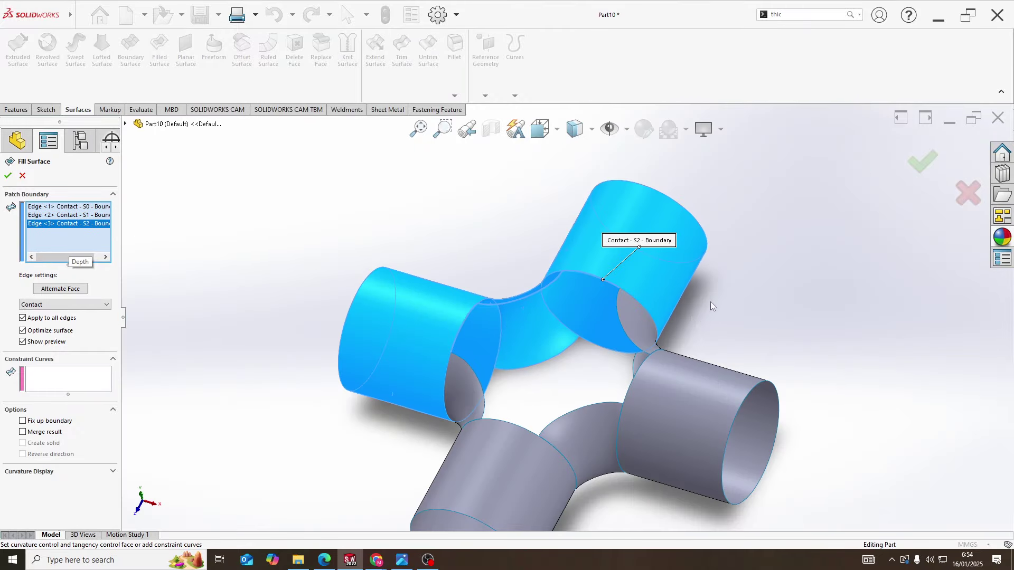
middle_drag(710, 302, 677, 356)
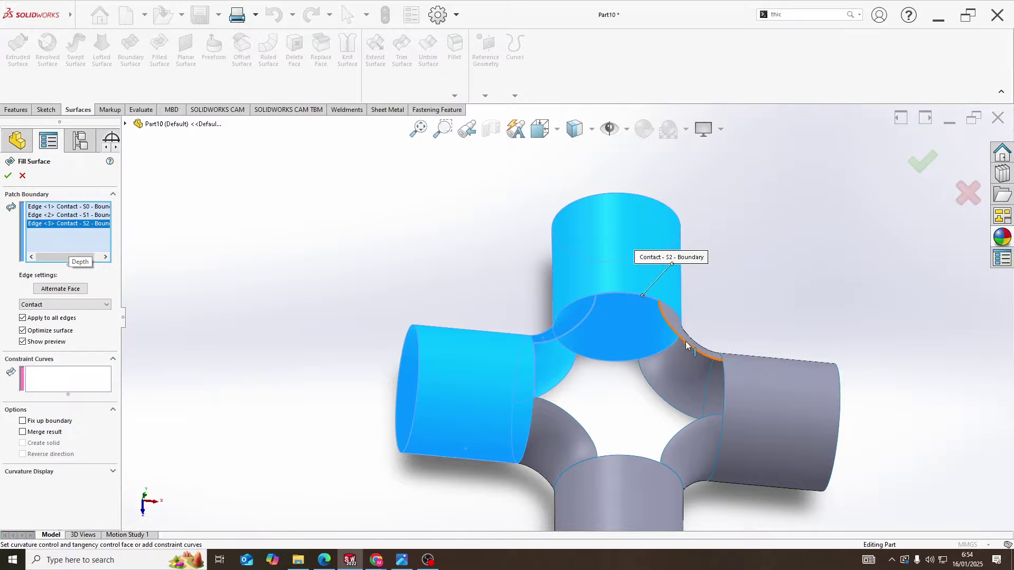
click(686, 345)
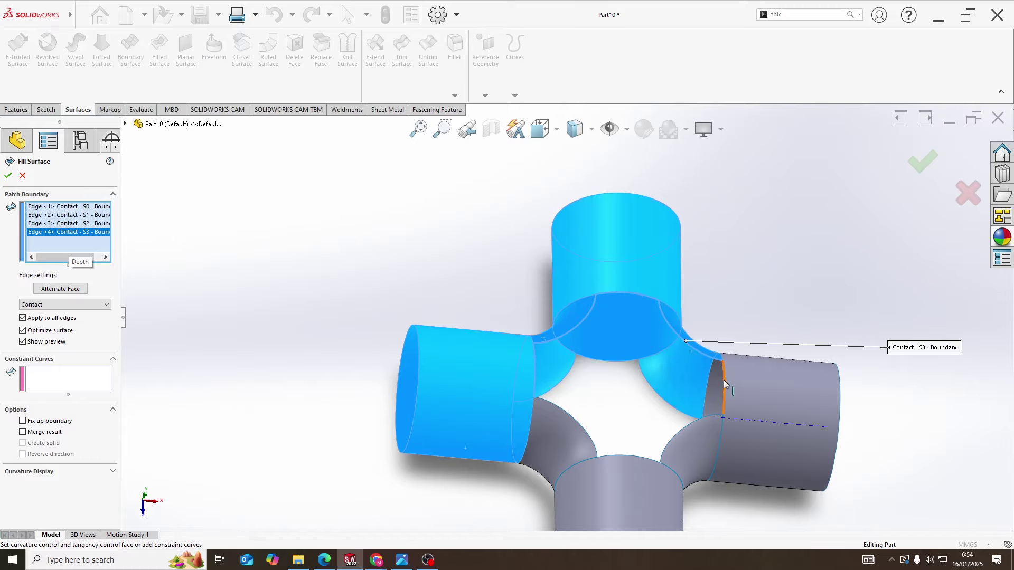
click(724, 379)
click(698, 421)
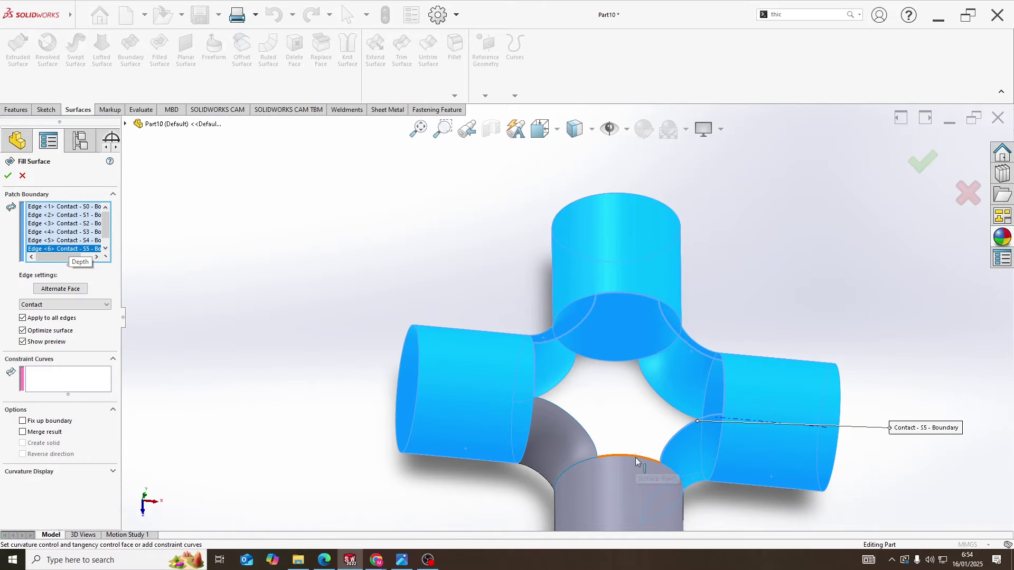
click(635, 457)
click(589, 435)
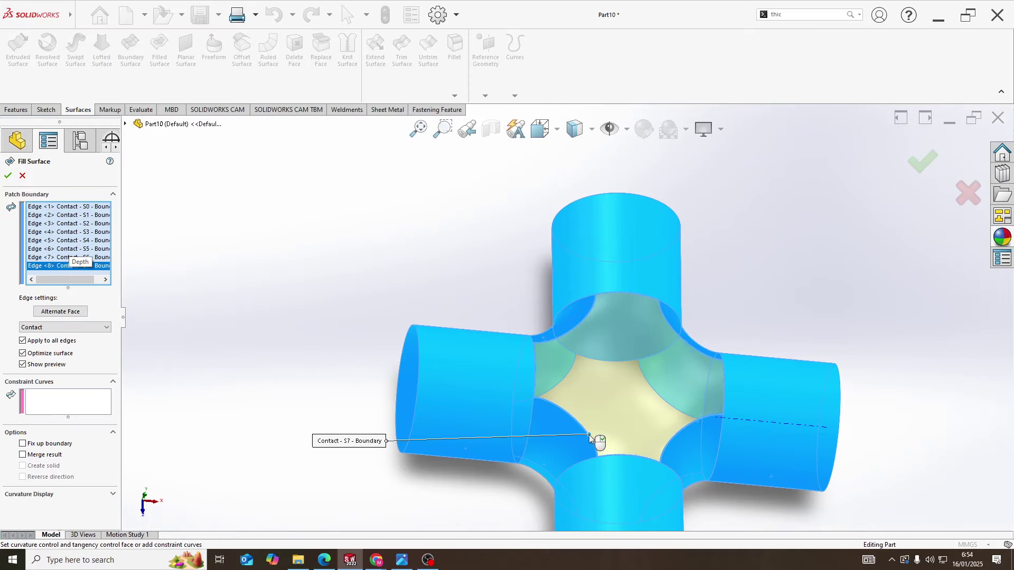
- Set all edges of the upper patch to Tangent and create the filled surface
click(91, 329)
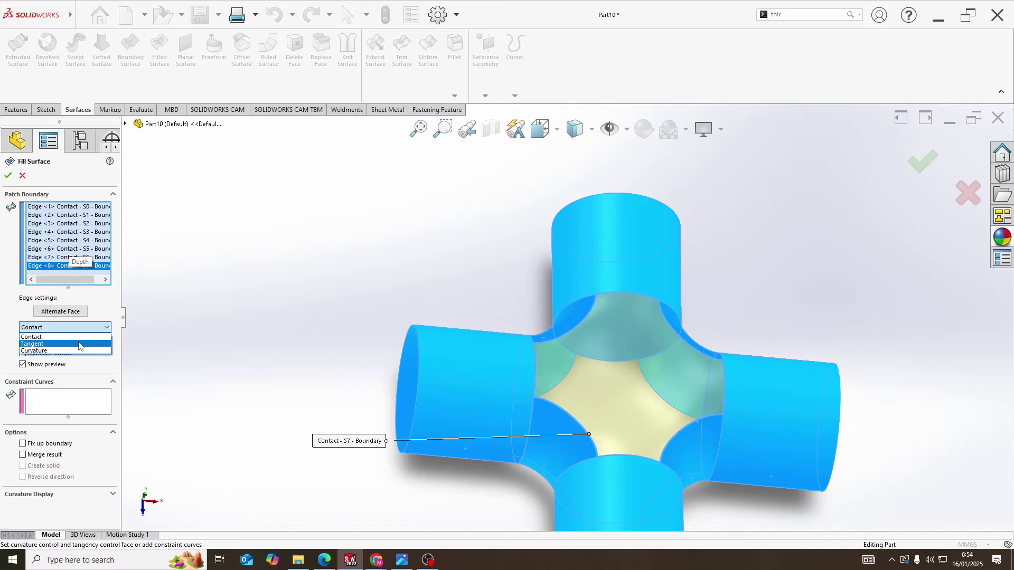
click(80, 345)
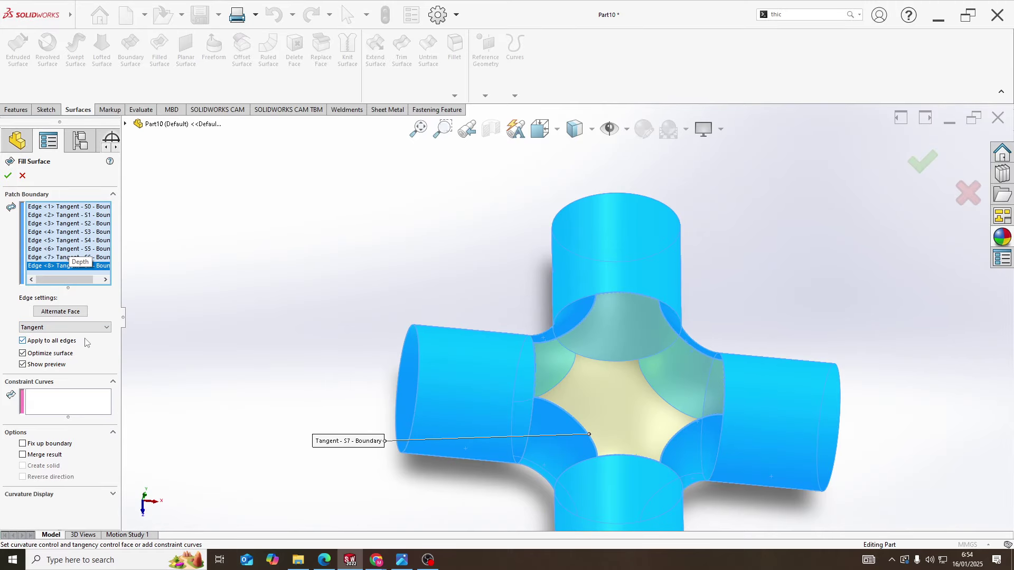
middle_drag(591, 363, 578, 294)
click(8, 176)
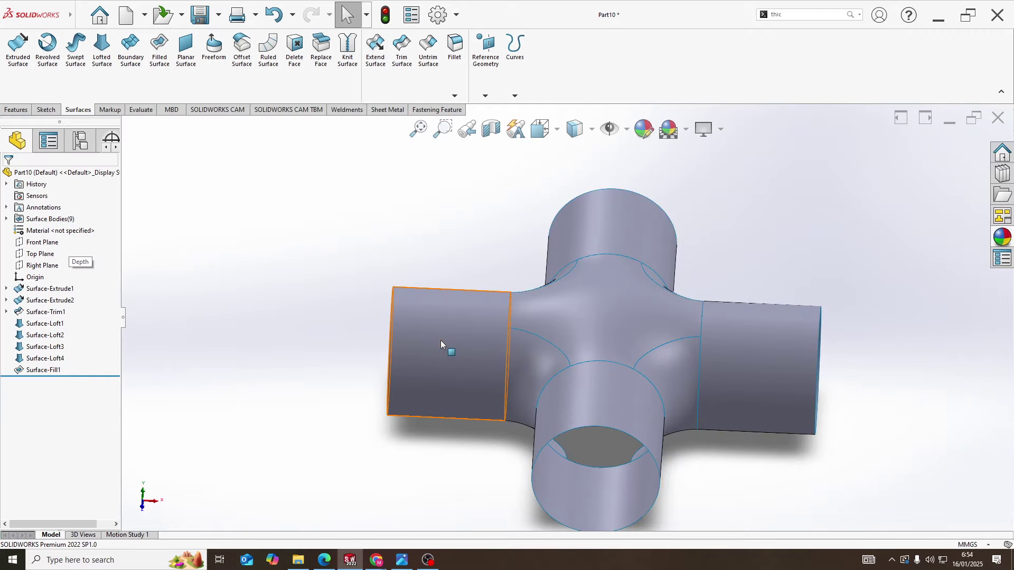
- Start a second filled surface on the junction's open underside and select a loft edge, the adjacent tube edge and the next loft edge
middle_drag(440, 340, 630, 138)
middle_drag(660, 295, 695, 219)
scroll(652, 217, down, 6)
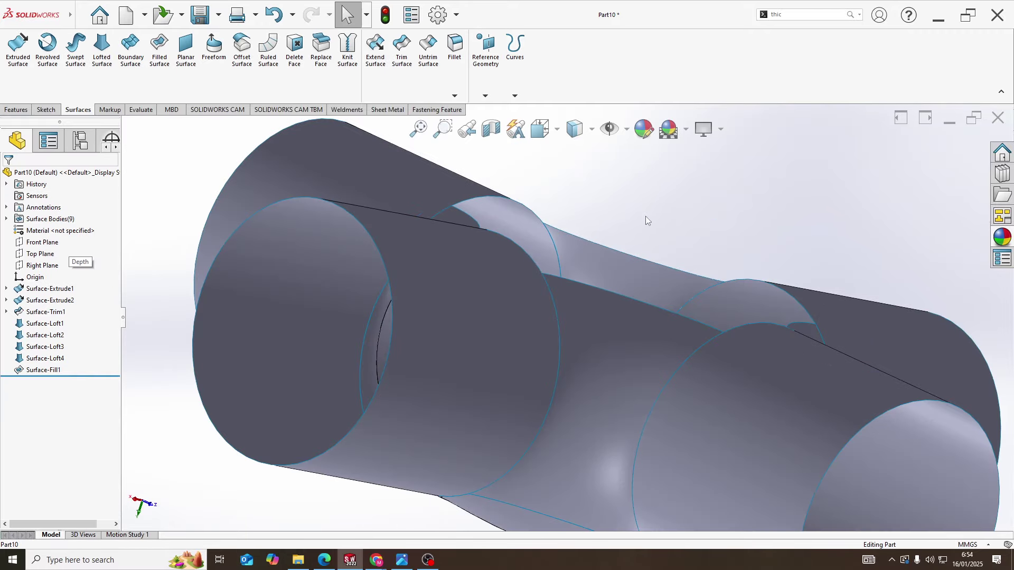
middle_drag(597, 286, 516, 350)
scroll(603, 319, up, 6)
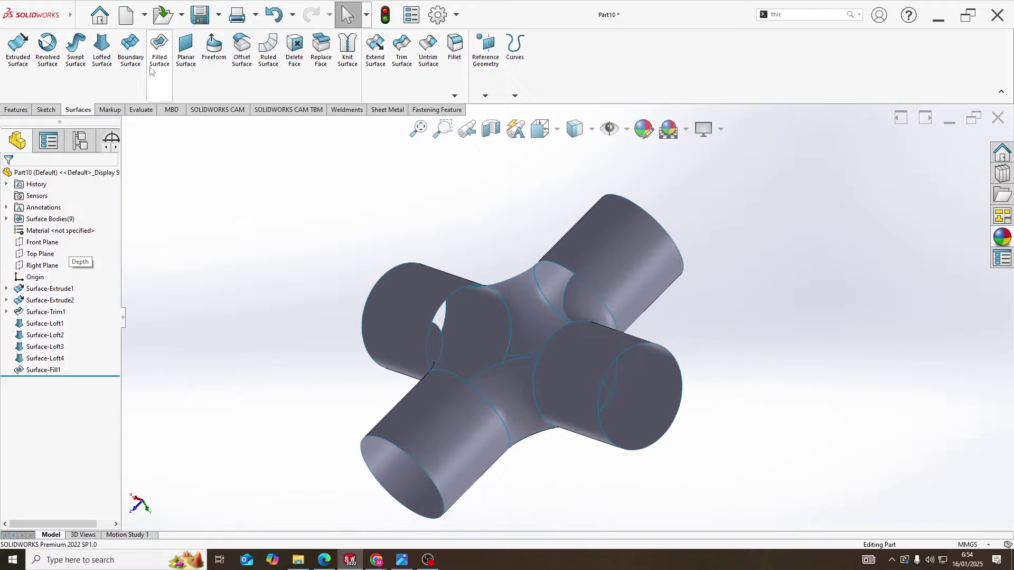
click(159, 47)
middle_drag(466, 283, 502, 287)
click(498, 280)
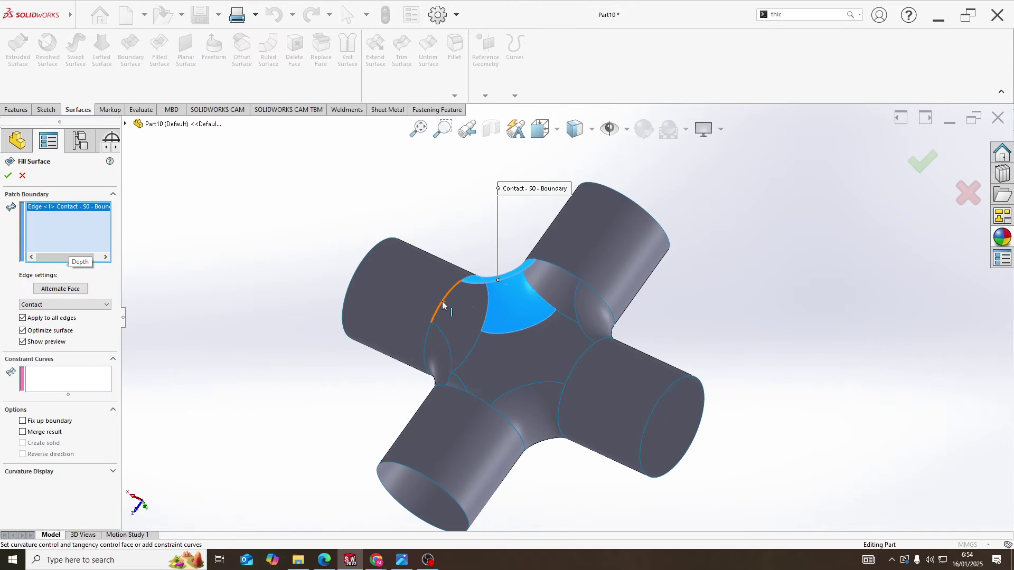
click(442, 301)
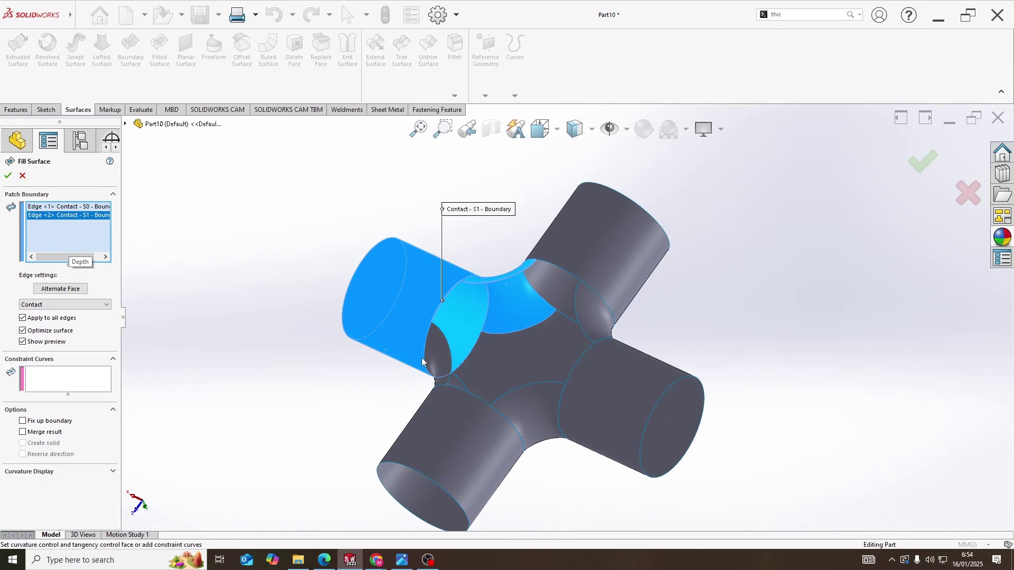
click(452, 363)
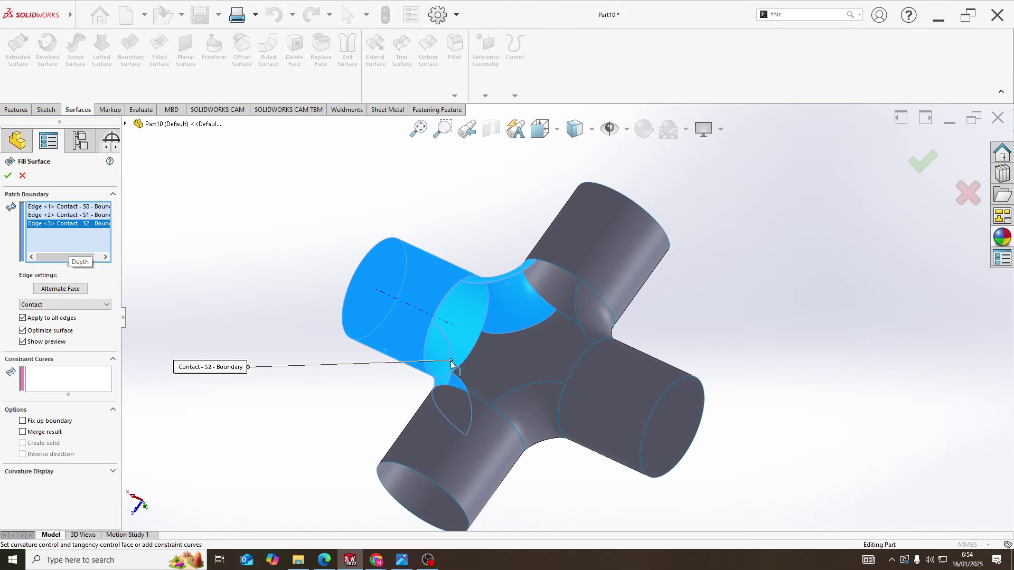
- Add the remaining three tube edges and two loft edges around the underside opening to complete the second patch boundary
click(476, 398)
click(503, 395)
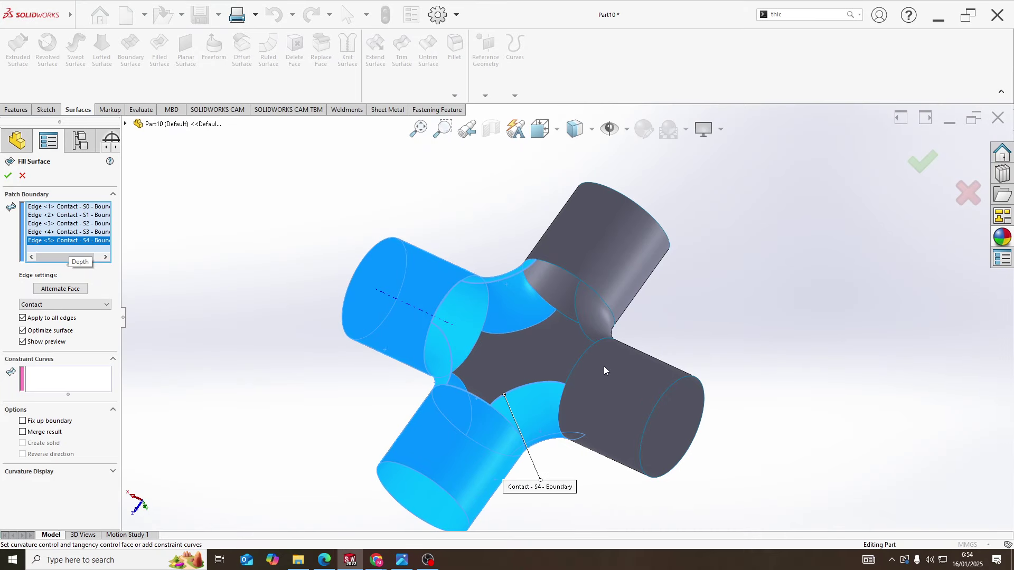
click(576, 365)
click(588, 337)
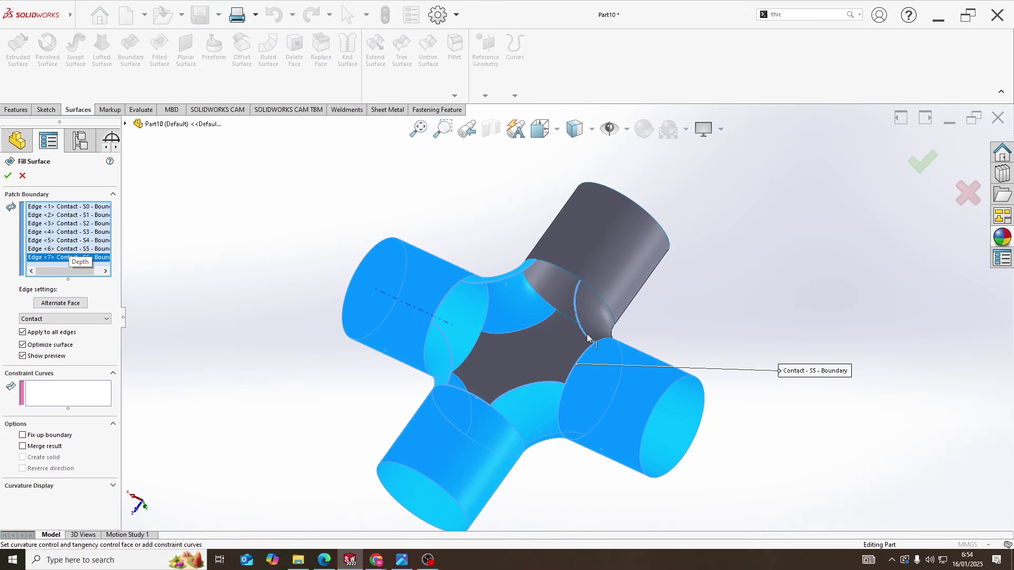
click(570, 271)
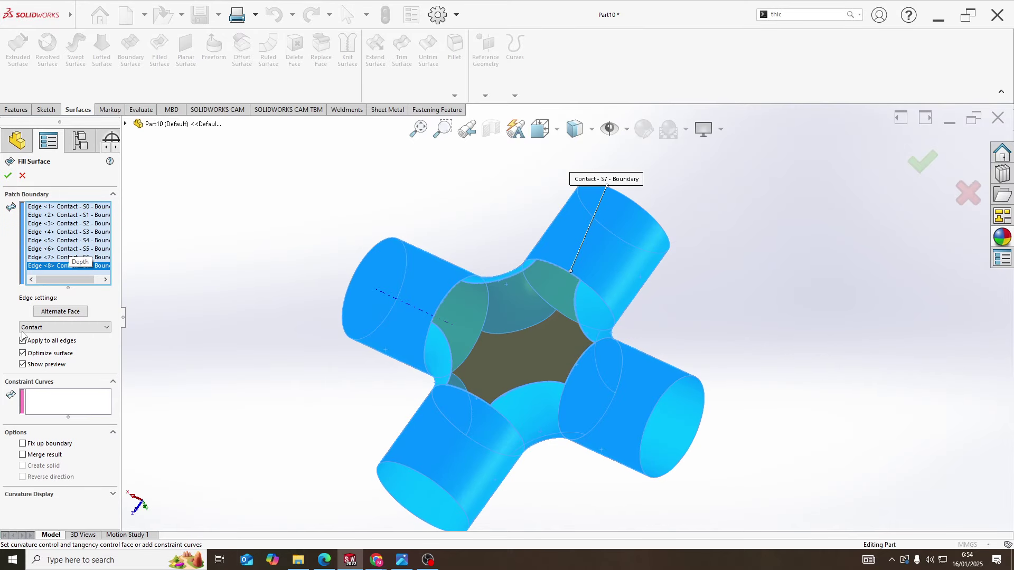
- Set the underside patch's edges to Tangent, create the filled surface and inspect the closed junction
click(42, 327)
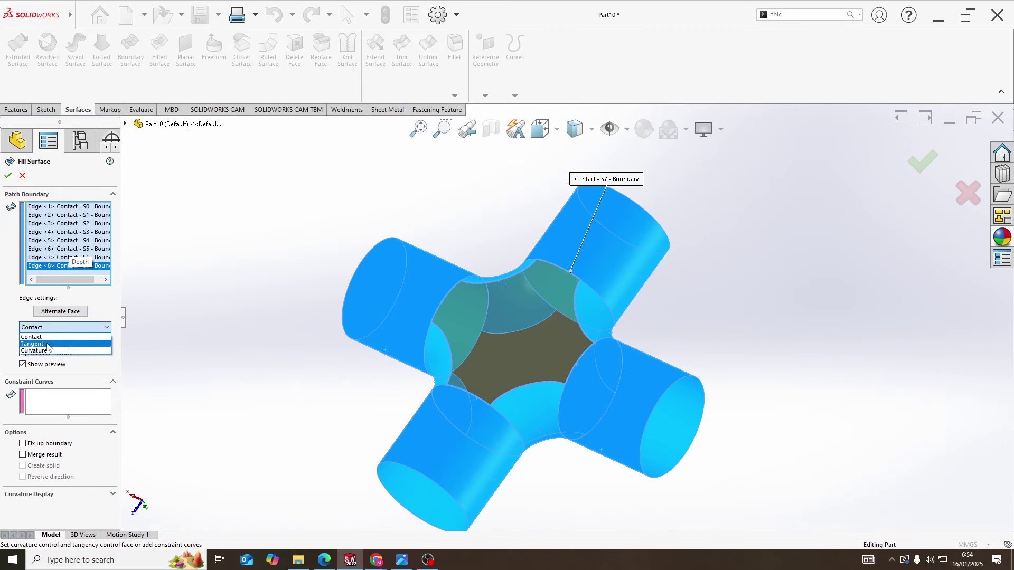
click(48, 344)
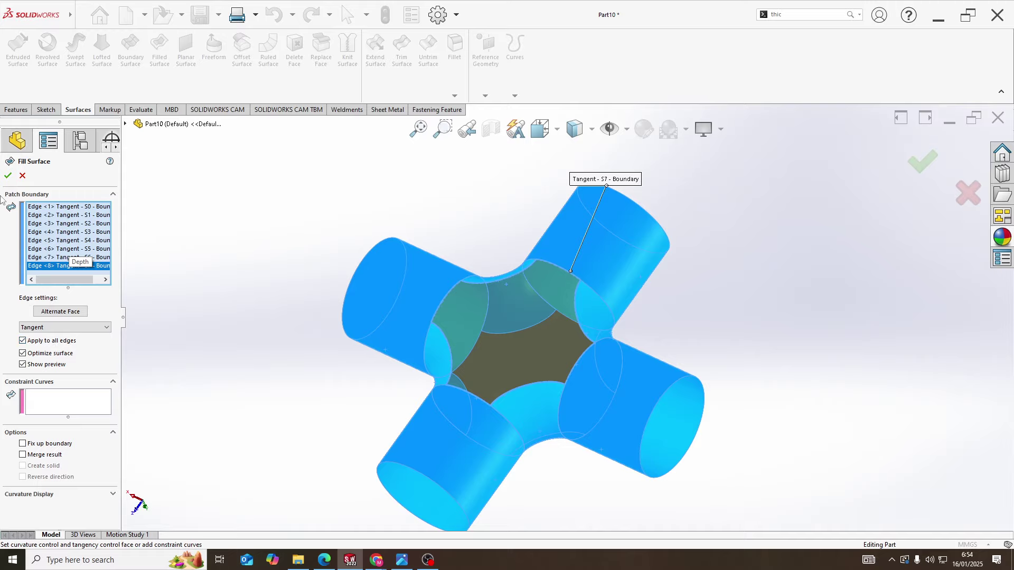
click(8, 175)
middle_drag(471, 299, 469, 267)
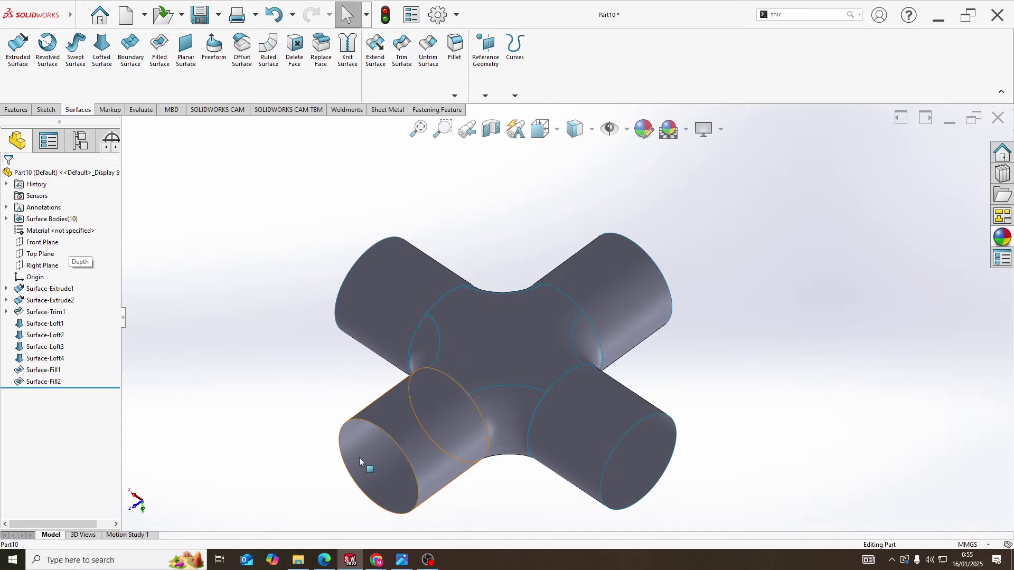
middle_drag(359, 458, 360, 378)
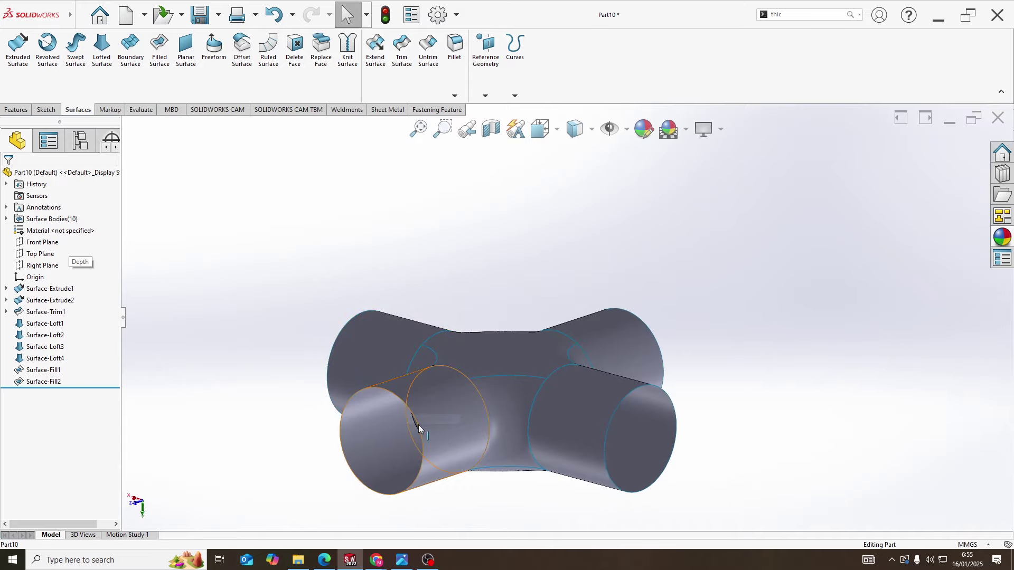
middle_drag(426, 327, 429, 406)
scroll(429, 406, down, 1)
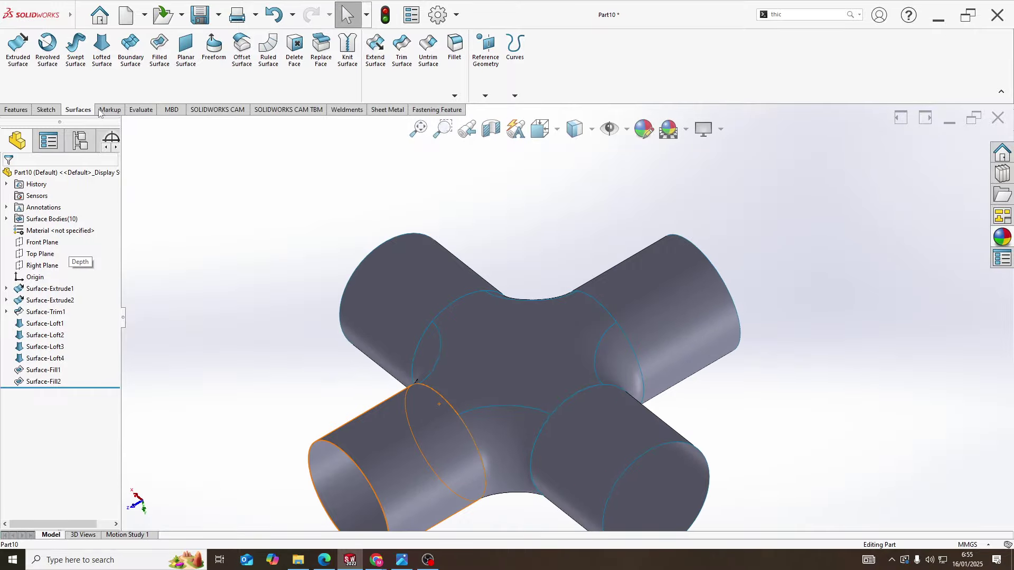
click(80, 15)
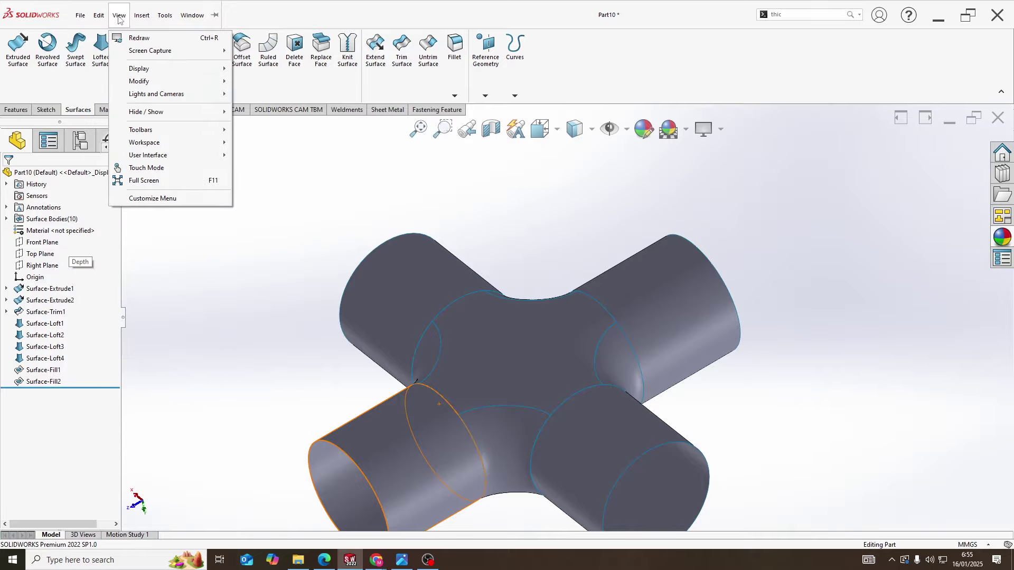
click(145, 18)
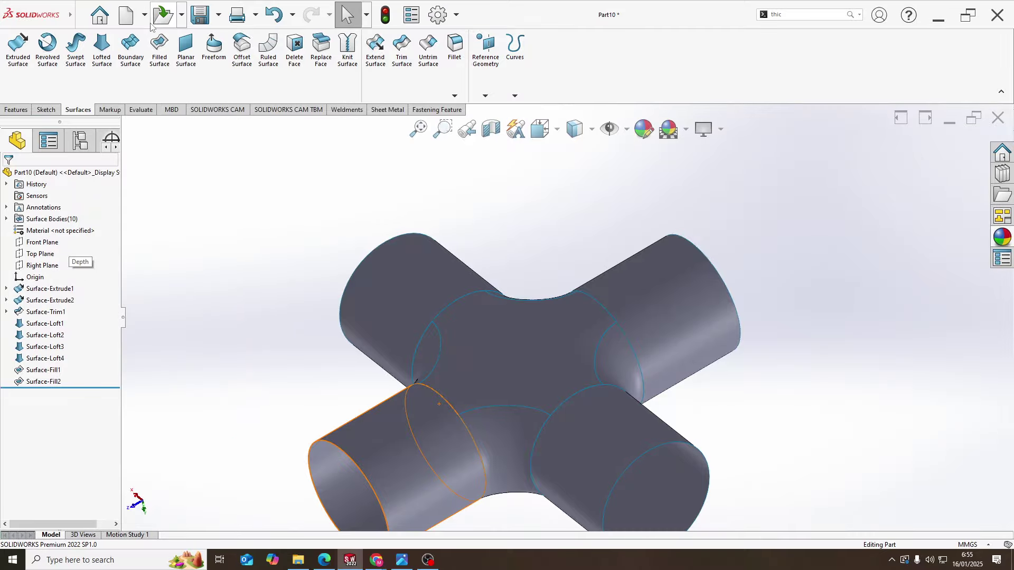
mouse_move(49, 17)
click(96, 19)
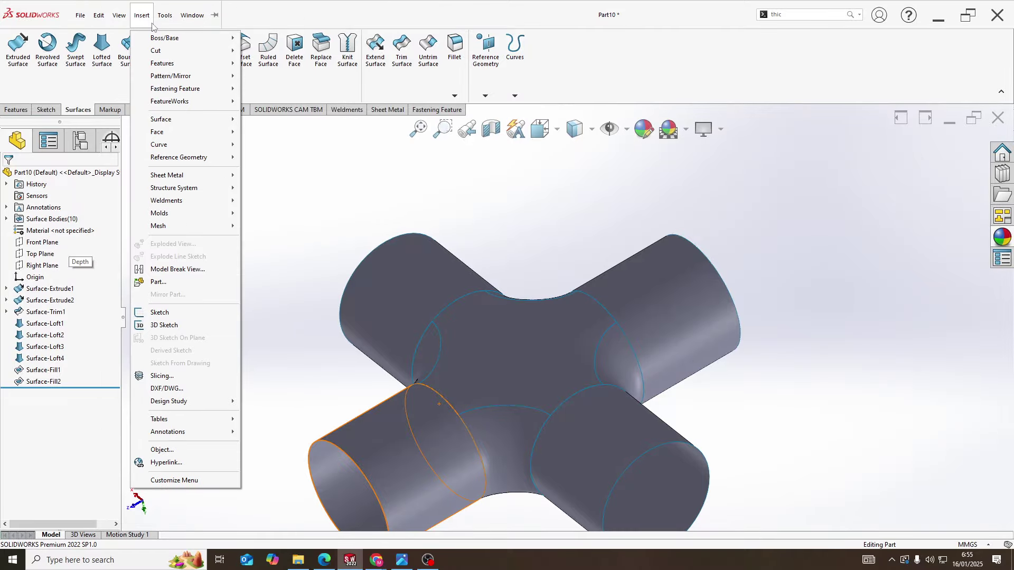
click(99, 14)
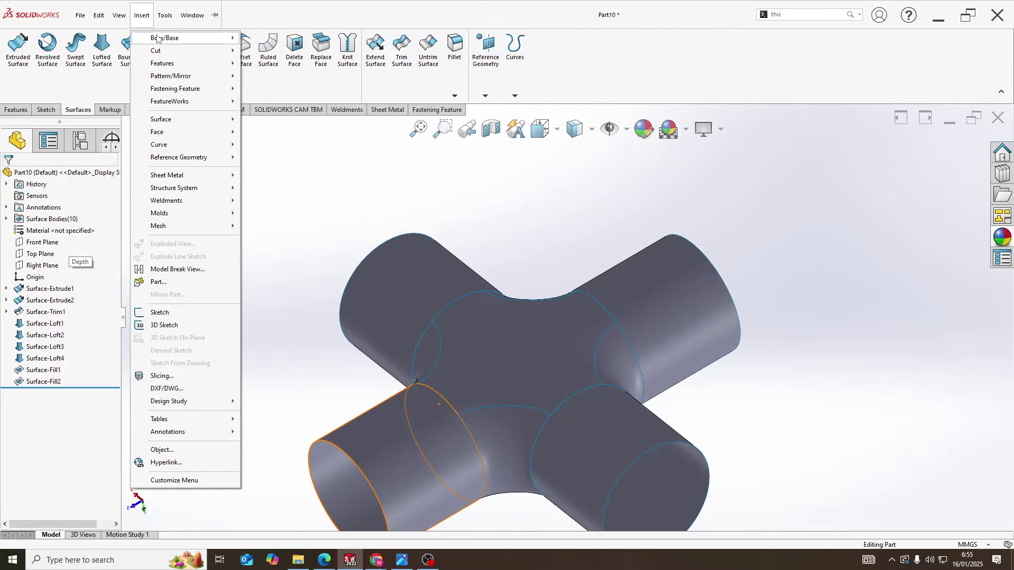
mouse_move(160, 40)
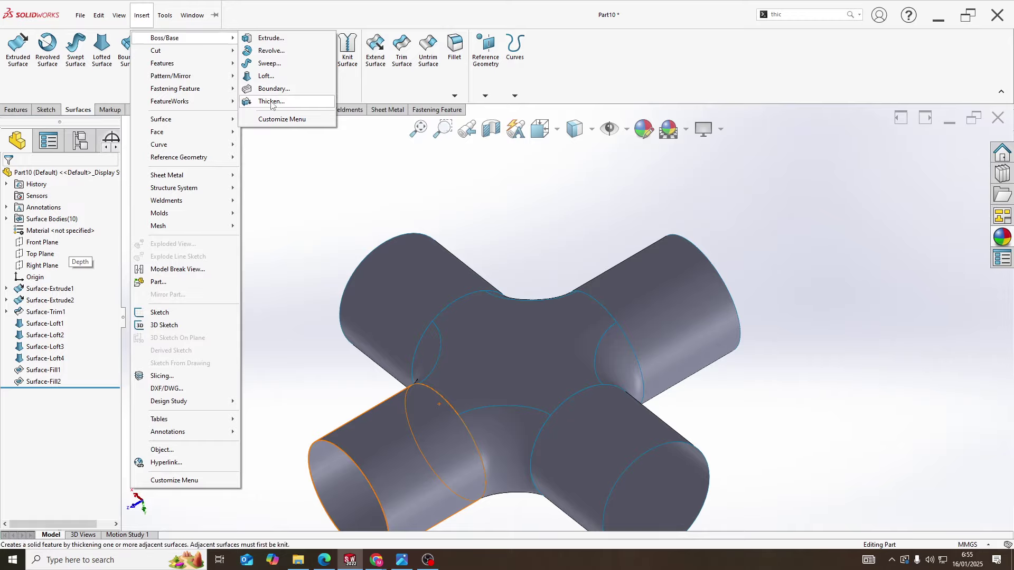
click(276, 143)
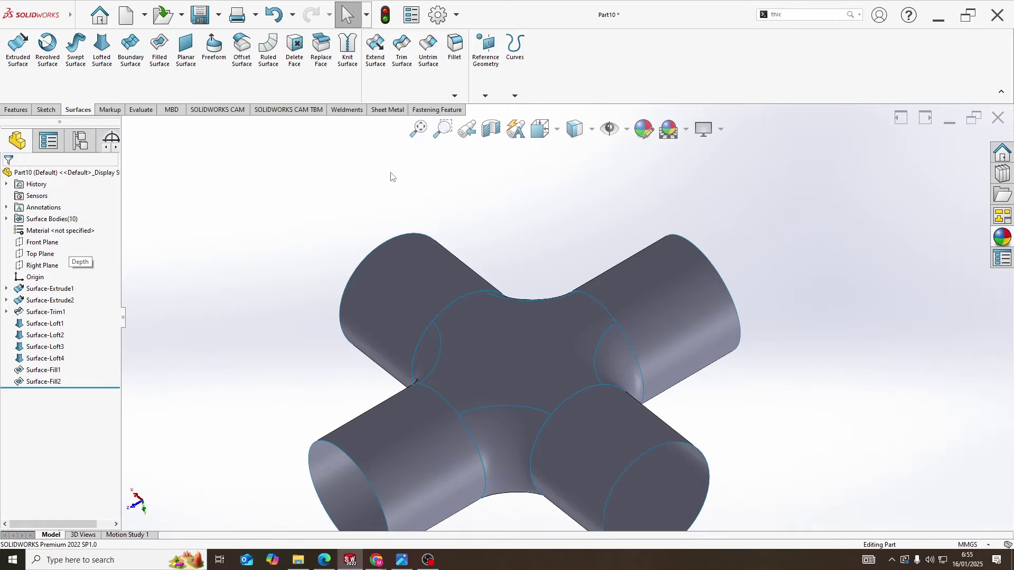
- Start a Knit Surface and select the four tube surfaces, the visible filled patch and two of the corner lofts
scroll(524, 325, down, 2)
scroll(524, 325, up, 3)
click(350, 59)
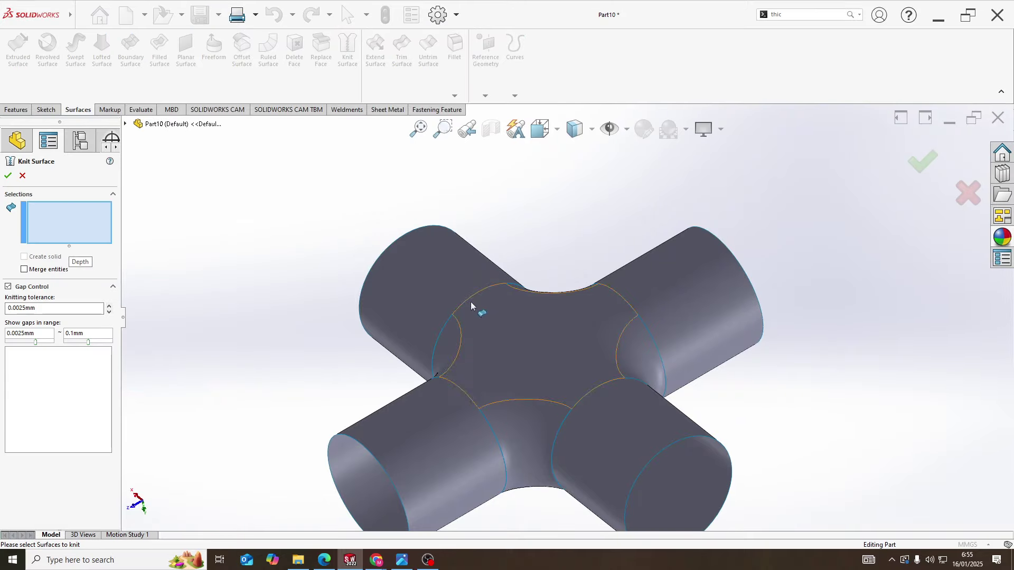
click(467, 279)
click(511, 335)
click(415, 430)
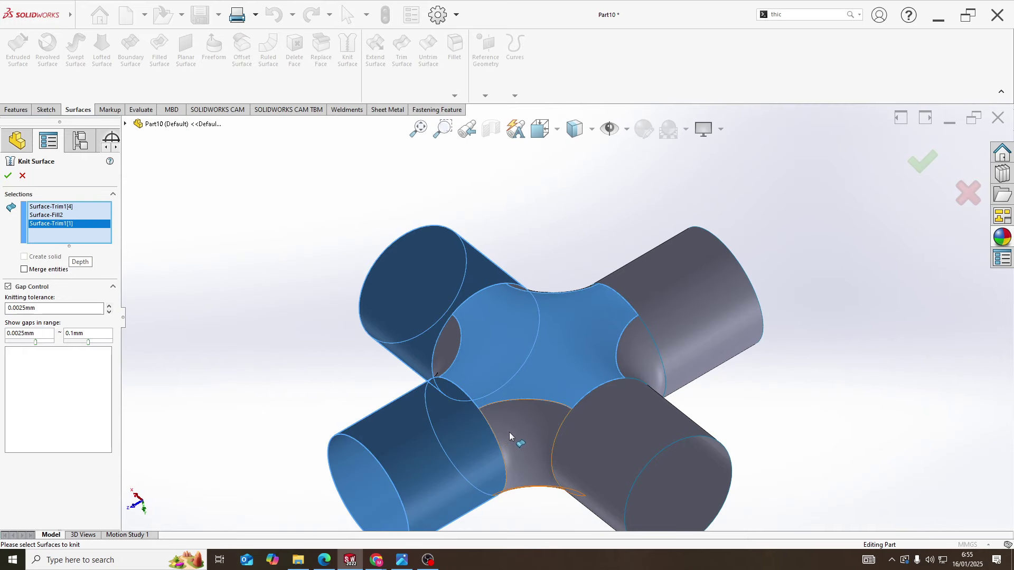
click(509, 432)
click(594, 450)
click(638, 371)
click(670, 329)
- Add the other two corner lofts and the opposite filled patch to the selection, and knit all the surfaces together
middle_drag(625, 338, 584, 383)
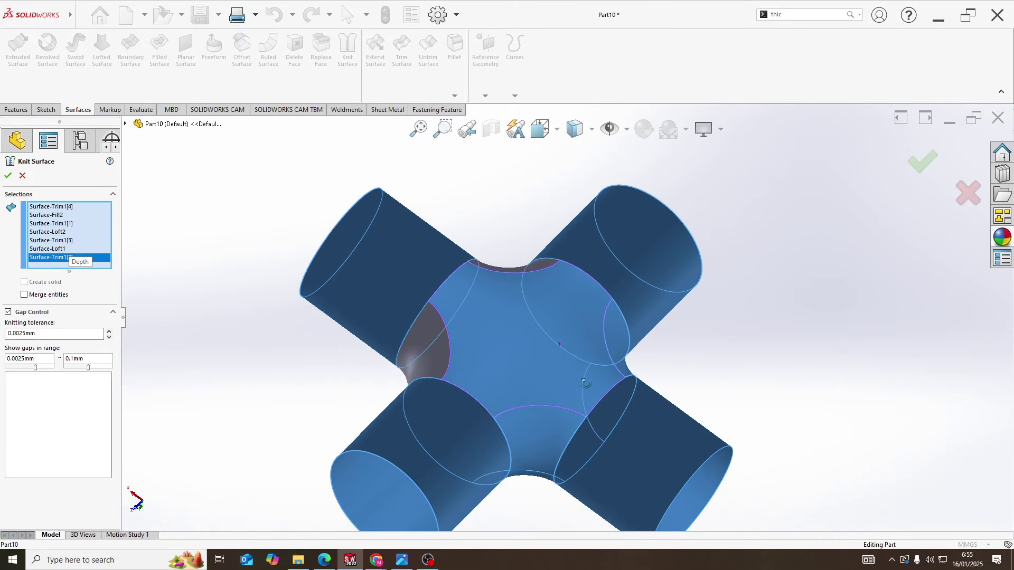
click(397, 347)
click(415, 360)
click(397, 303)
middle_drag(479, 294, 496, 359)
scroll(526, 234, down, 1)
click(530, 221)
scroll(531, 219, up, 3)
middle_drag(531, 219, 646, 122)
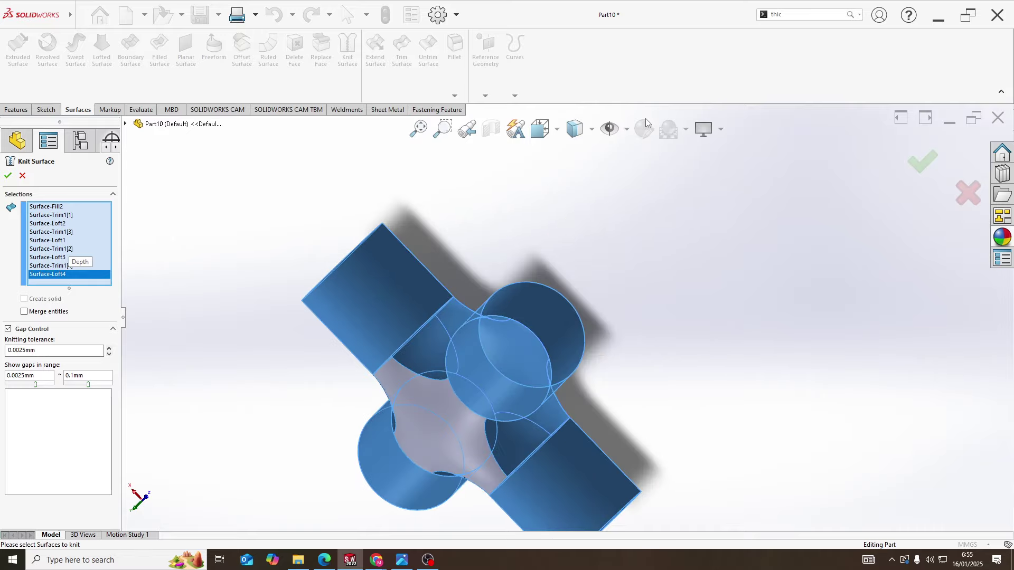
click(420, 437)
middle_drag(478, 426, 446, 467)
scroll(481, 289, down, 4)
scroll(499, 298, up, 1)
middle_drag(498, 302, 457, 396)
scroll(450, 395, up, 3)
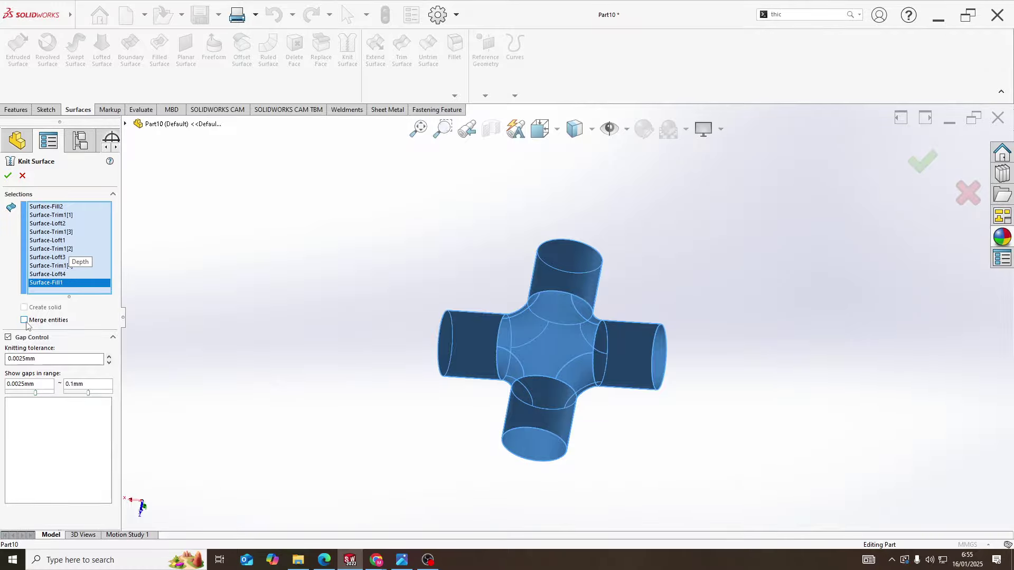
click(8, 175)
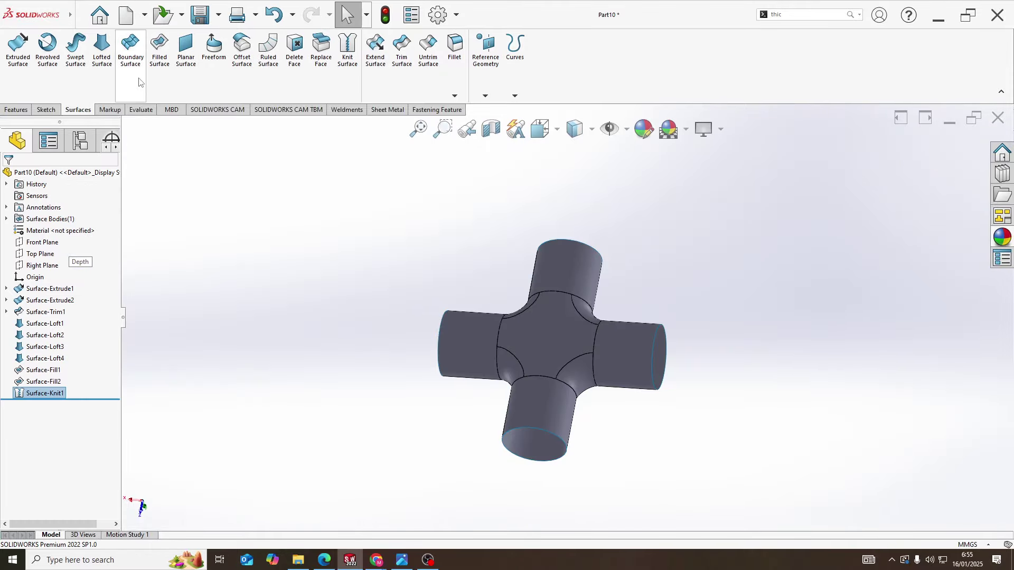
- Thicken the knitted surface by 5 mm into a solid body
click(80, 15)
mouse_move(119, 16)
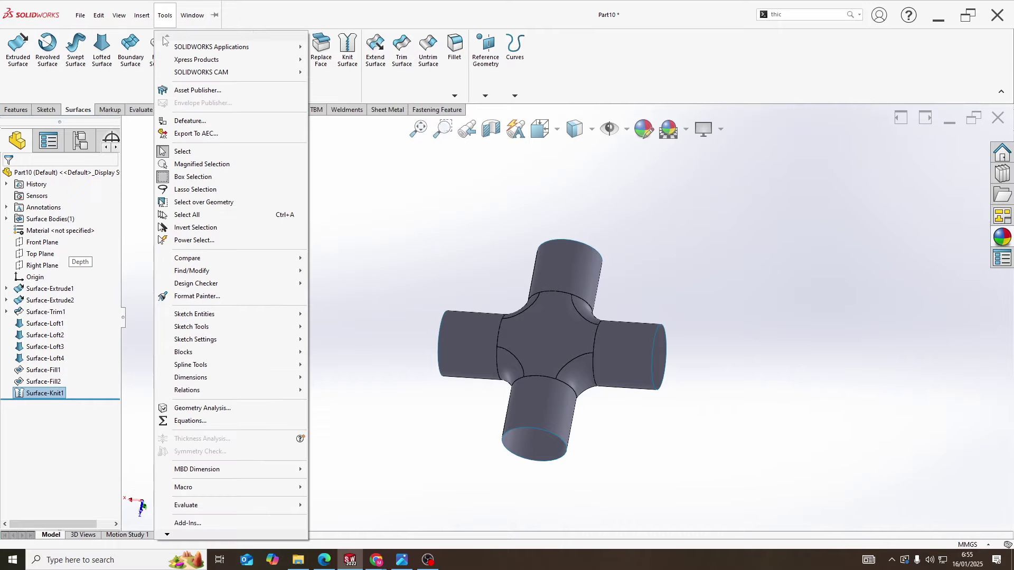
mouse_move(158, 37)
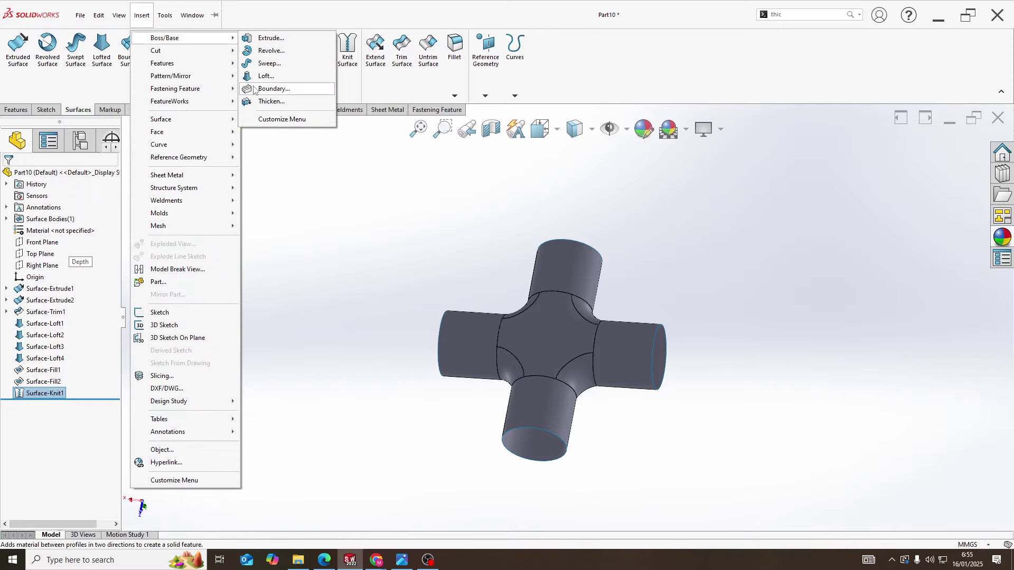
click(276, 102)
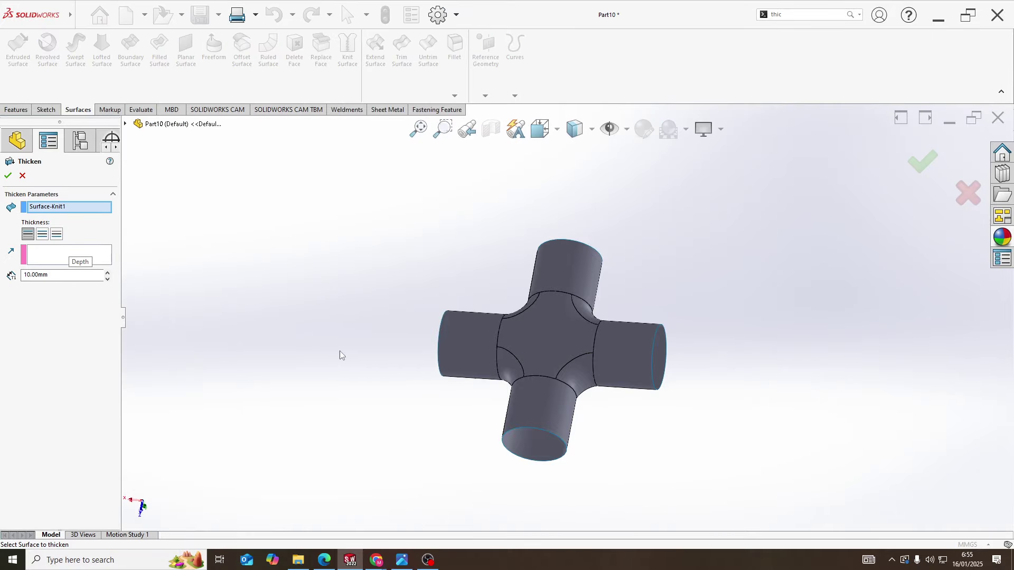
click(69, 206)
click(125, 124)
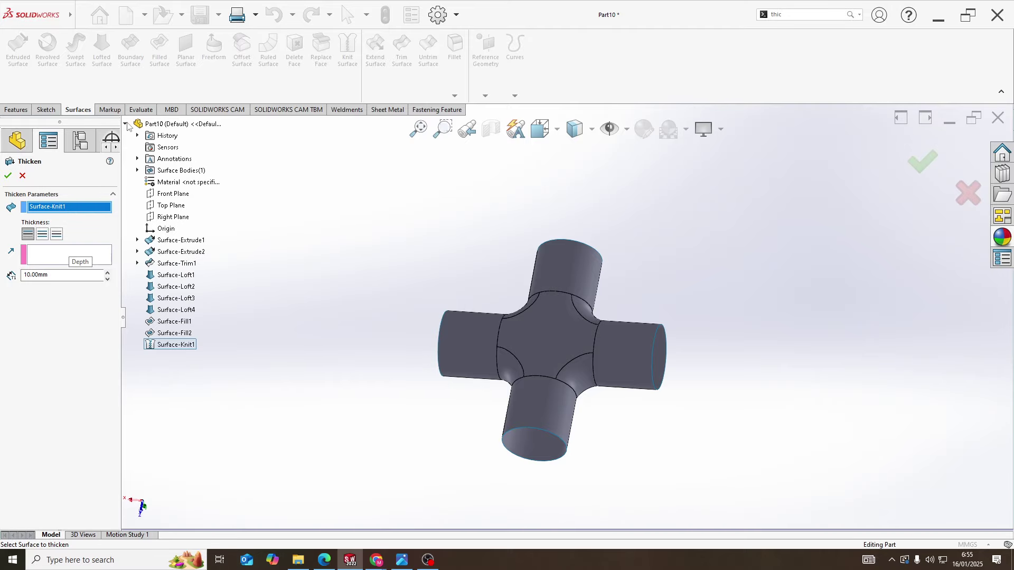
click(176, 344)
double_click(60, 274)
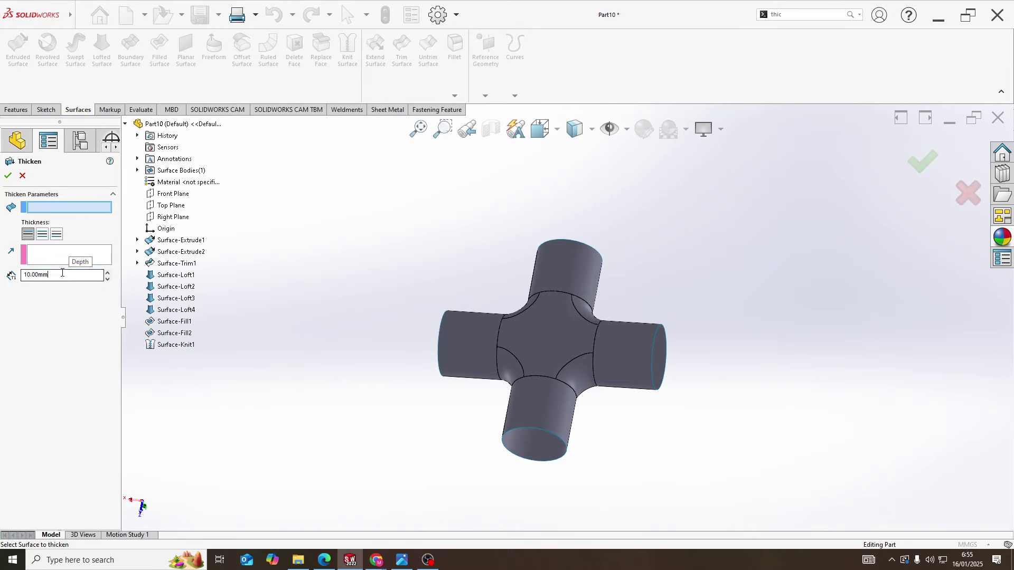
text(5)
scroll(553, 430, down, 3)
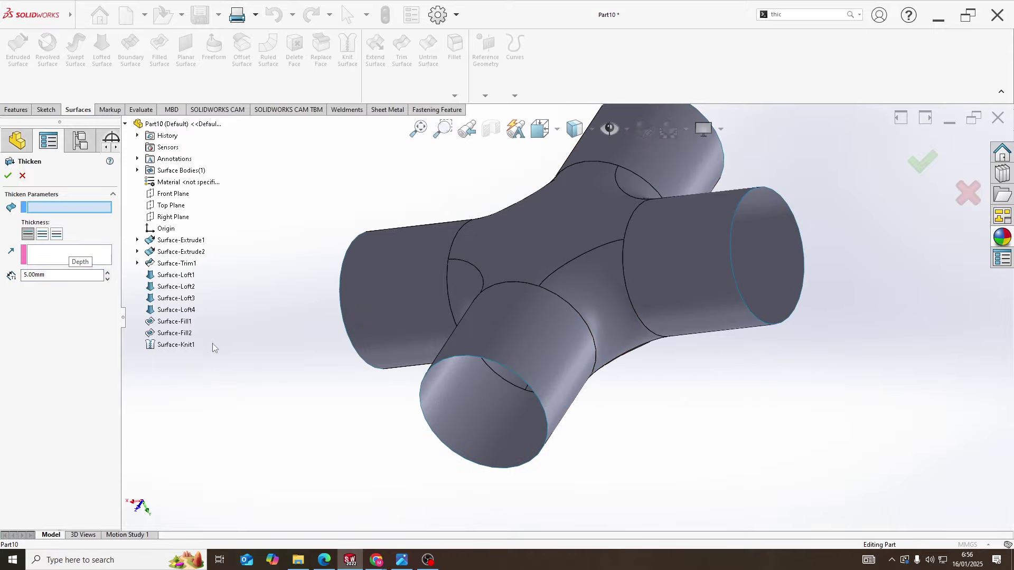
click(174, 345)
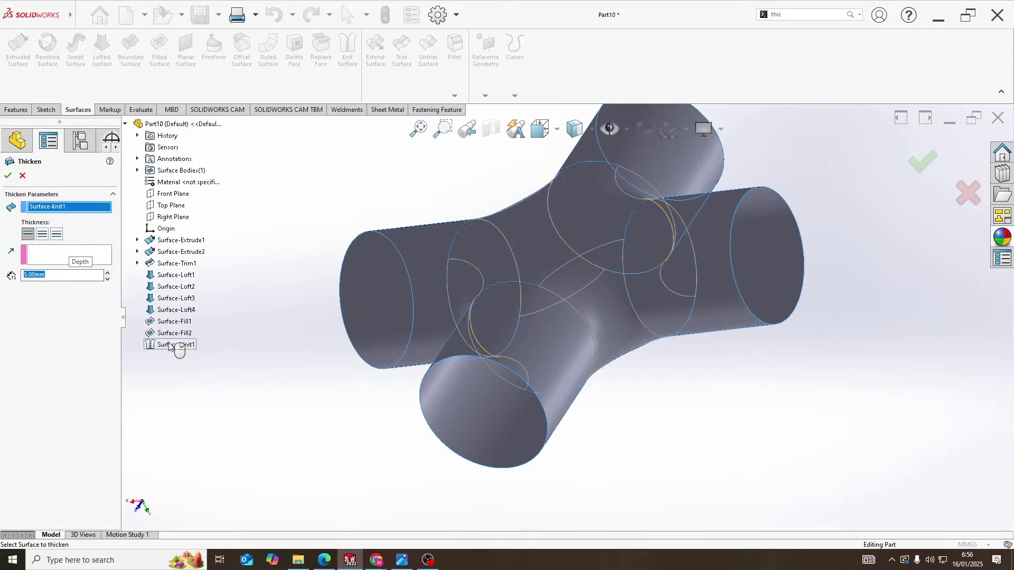
click(8, 175)
- Inspect the tube walls and apply the white high gloss plastic appearance to the thickened body
middle_drag(541, 393, 472, 358)
scroll(457, 353, down, 5)
scroll(443, 350, up, 6)
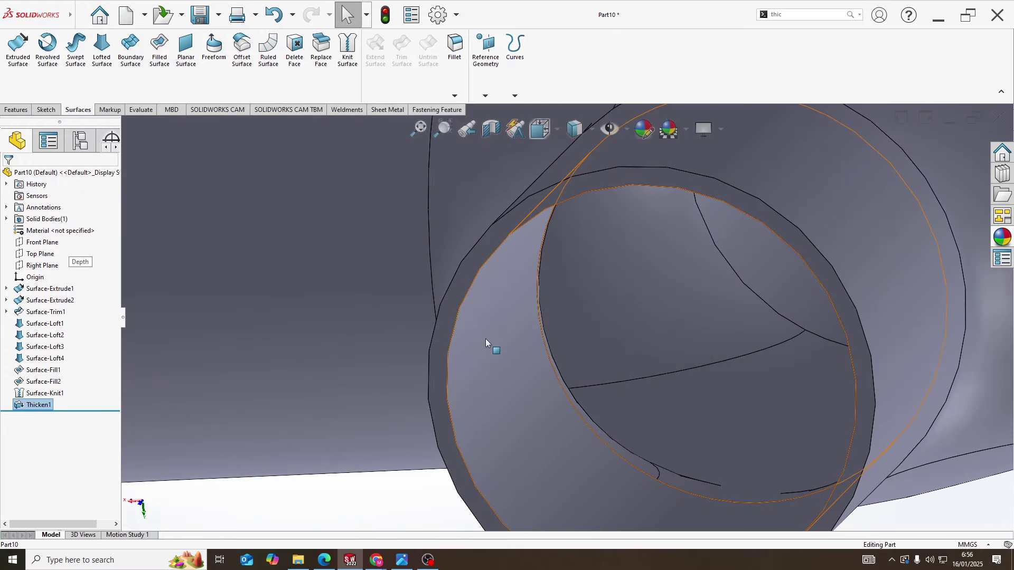
middle_drag(639, 330, 626, 296)
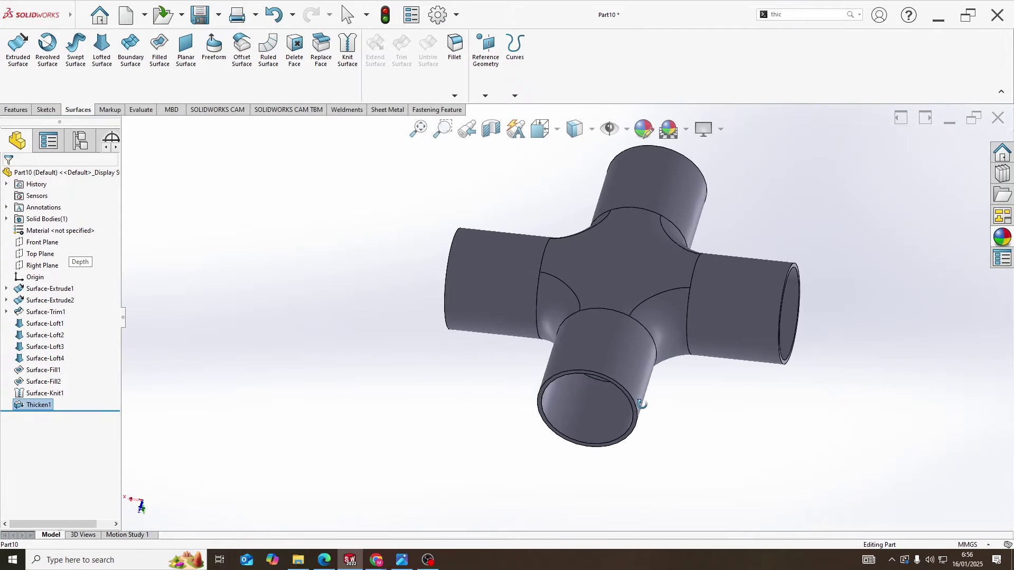
scroll(622, 279, up, 3)
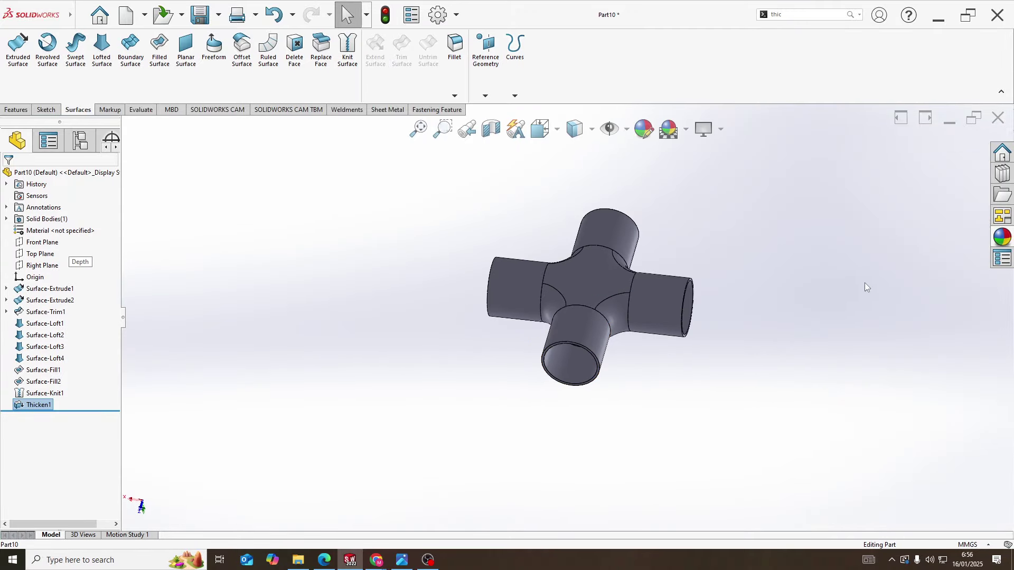
click(20, 407)
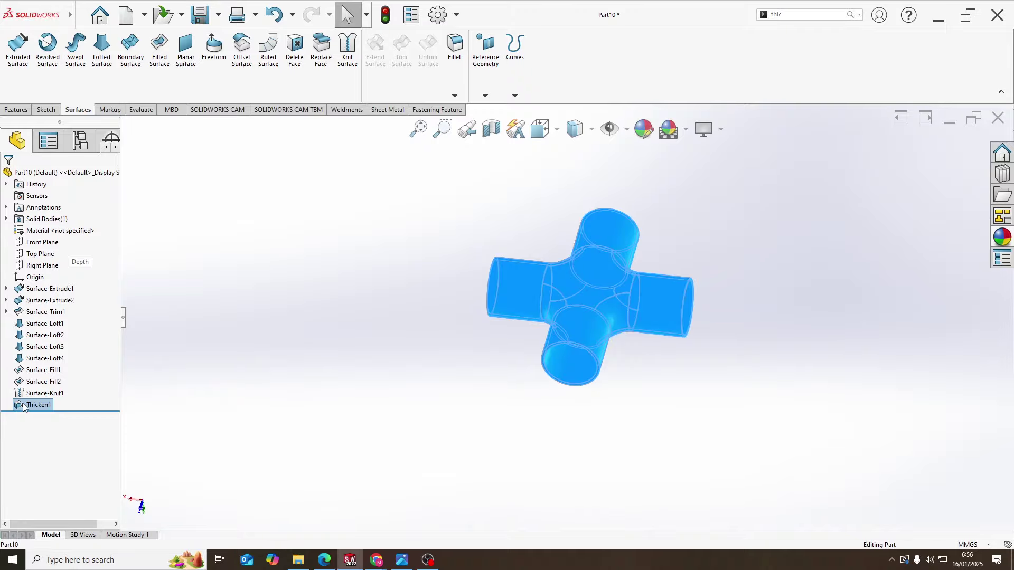
click(1003, 237)
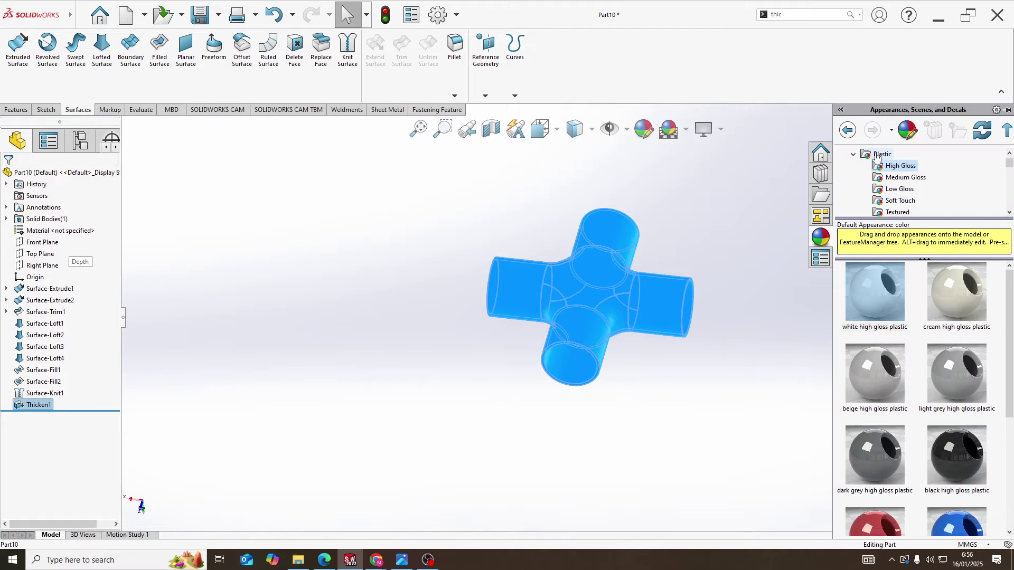
click(879, 299)
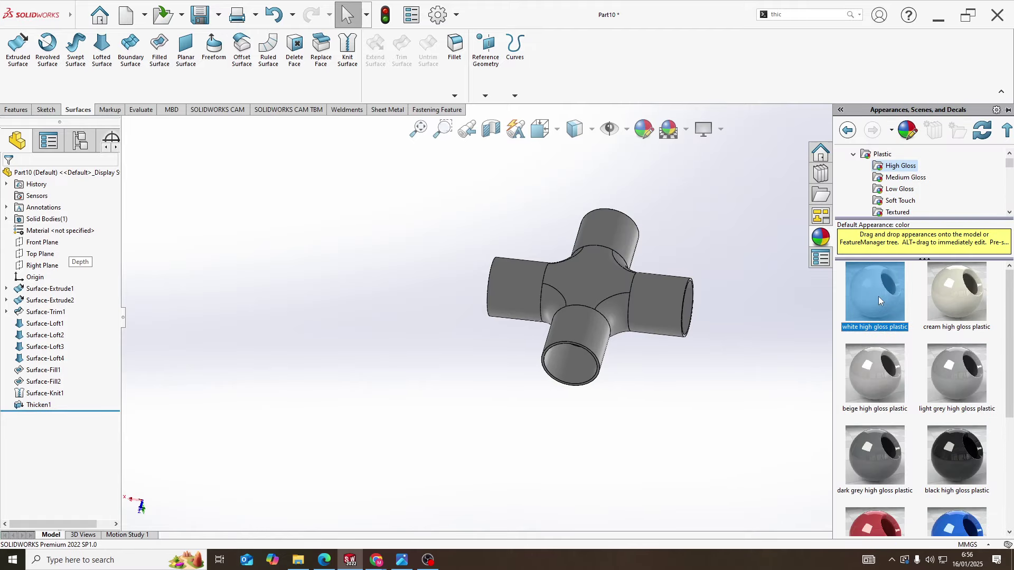
- Examine the finished junction's open tube ends and the blends between the tubes
middle_drag(734, 328, 632, 303)
scroll(632, 302, down, 3)
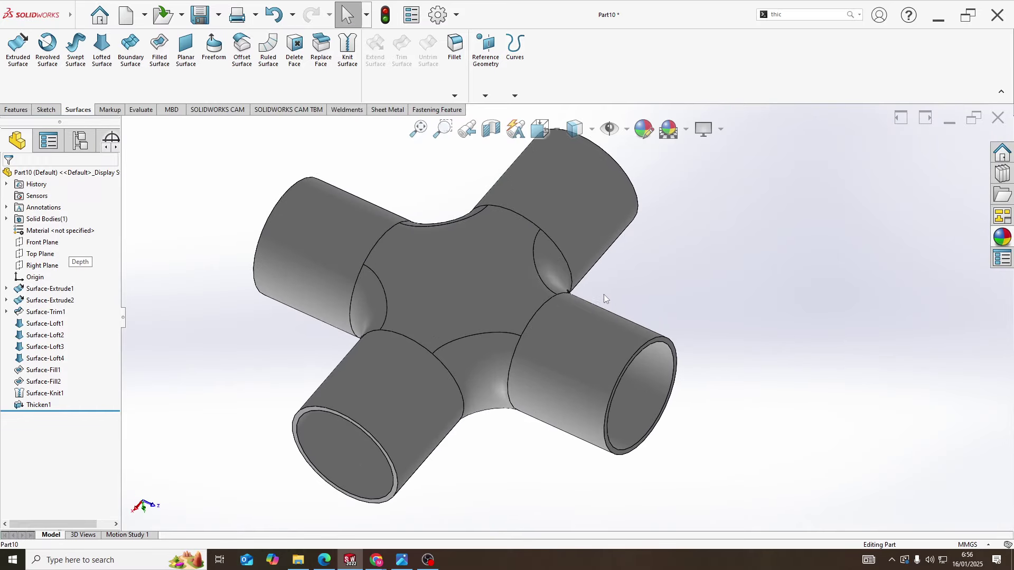
scroll(602, 294, up, 1)
scroll(570, 272, down, 1)
scroll(593, 322, up, 2)
scroll(515, 379, down, 2)
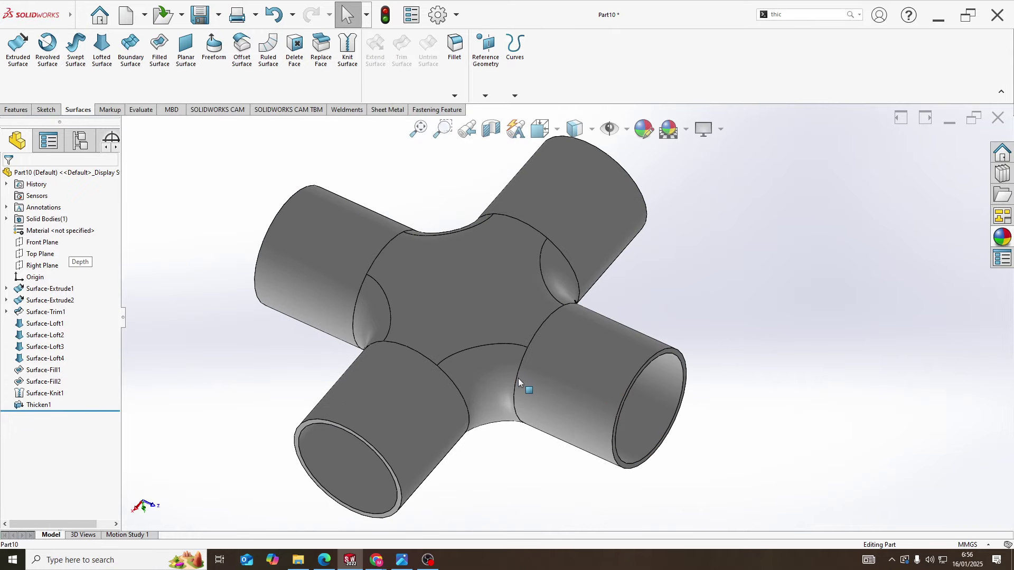
scroll(518, 378, up, 2)
scroll(537, 306, down, 2)
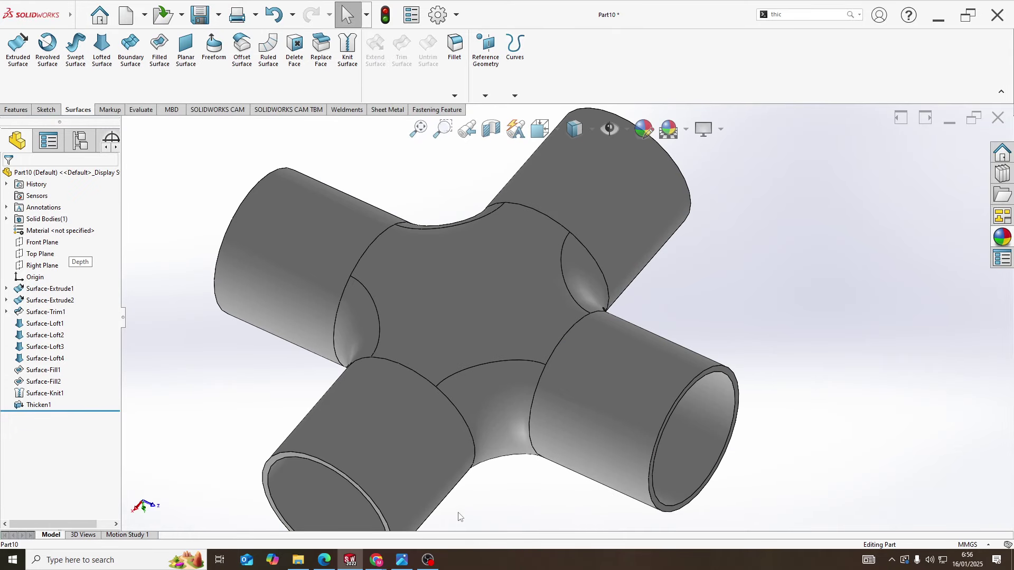